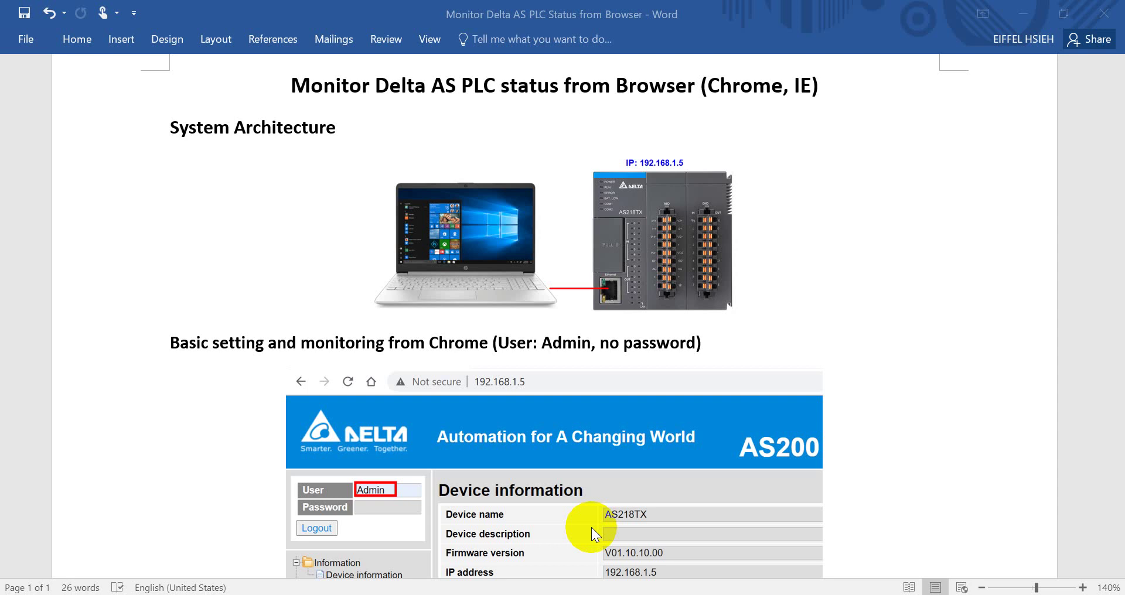
- Sign in with user Admin and open Data monitor setup under Account management
scroll(656, 533, "down", 1)
scroll(671, 548, "down", 1)
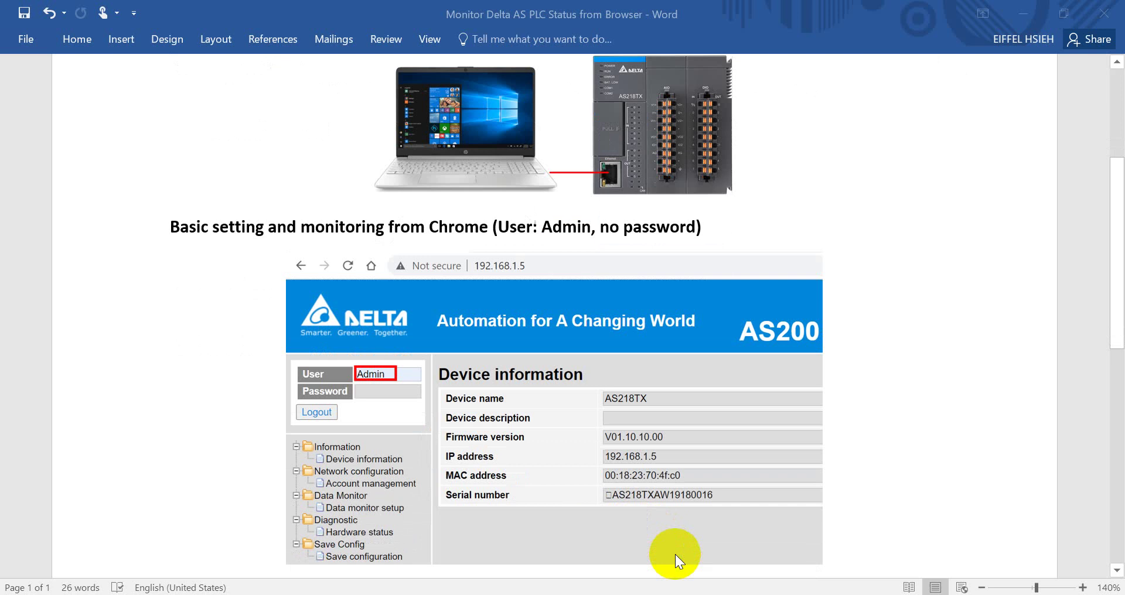
scroll(675, 558, "down", 1)
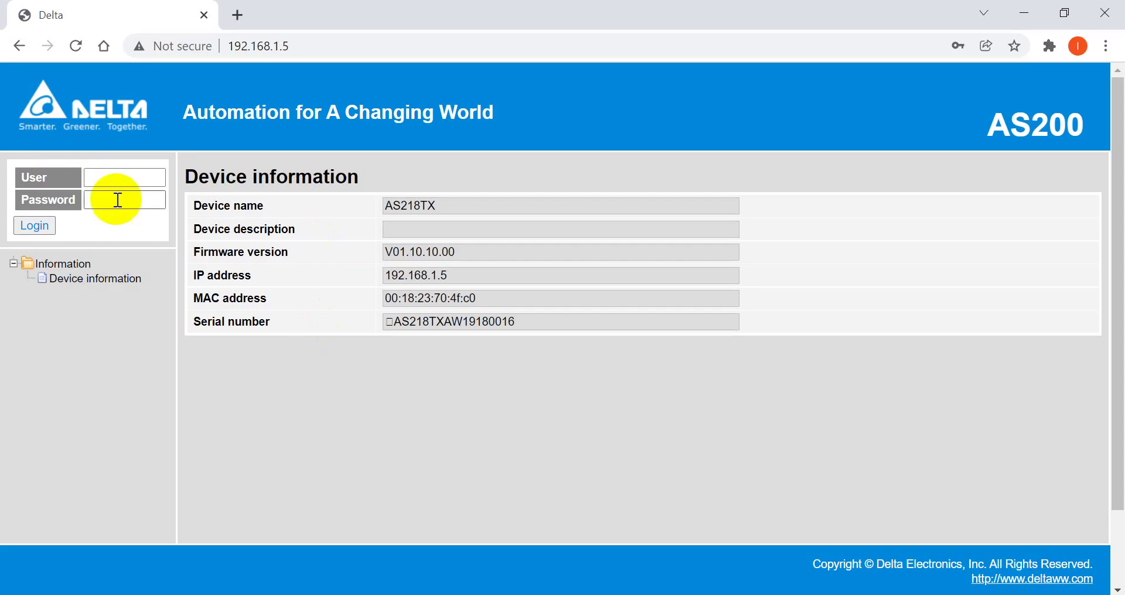
left_click(115, 177)
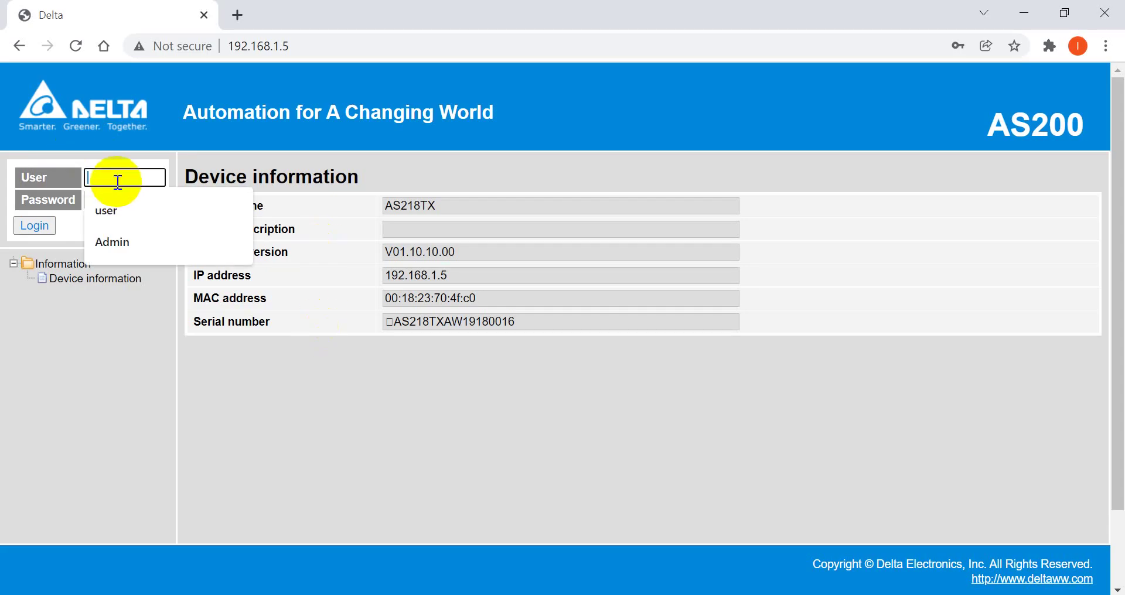
left_click(115, 246)
left_click(36, 226)
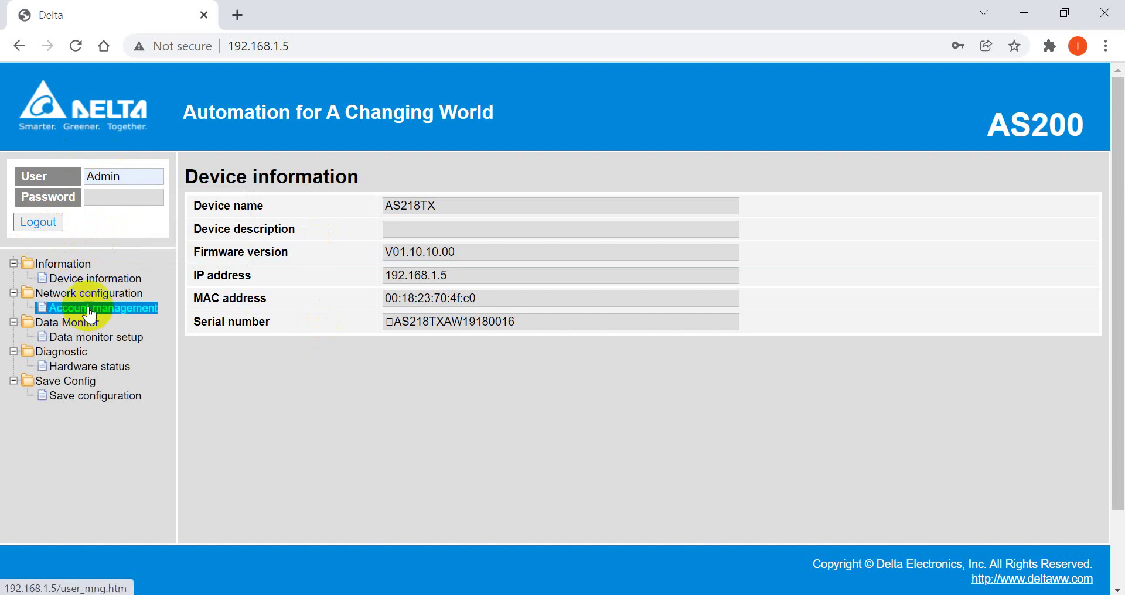
left_click(90, 309)
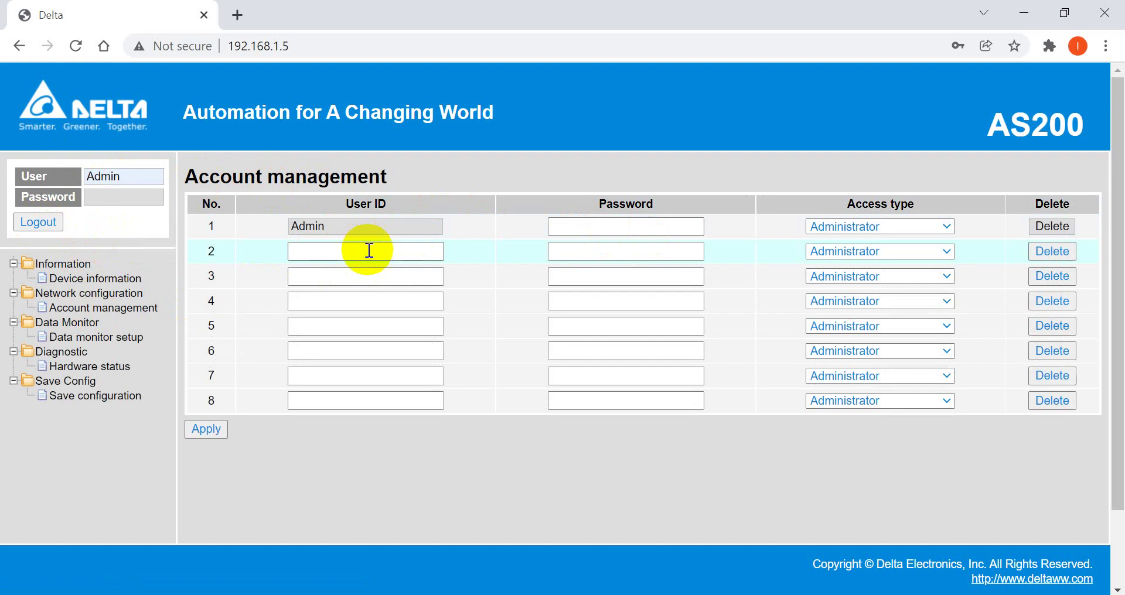
left_click(64, 338)
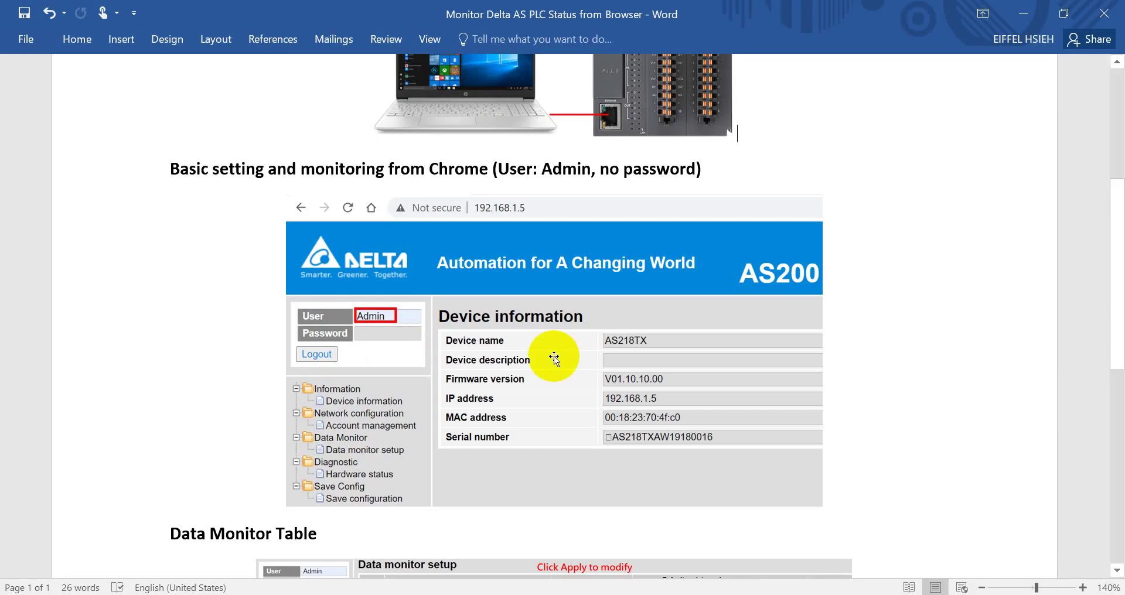
scroll(547, 376, "down", 3)
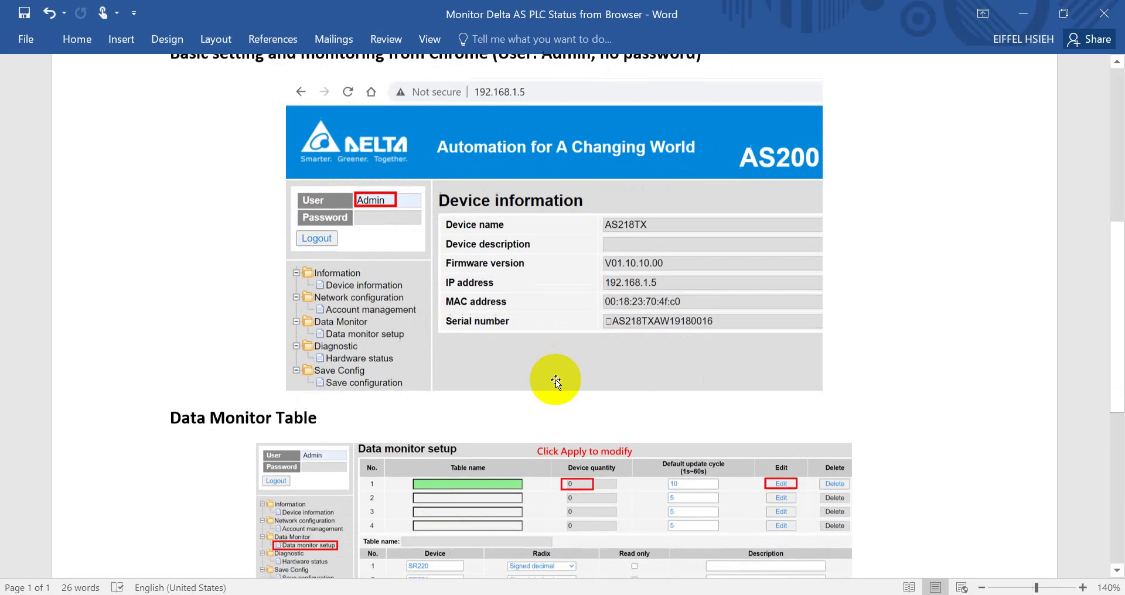
scroll(257, 286, "down", 3)
left_click_drag(257, 286, 211, 309)
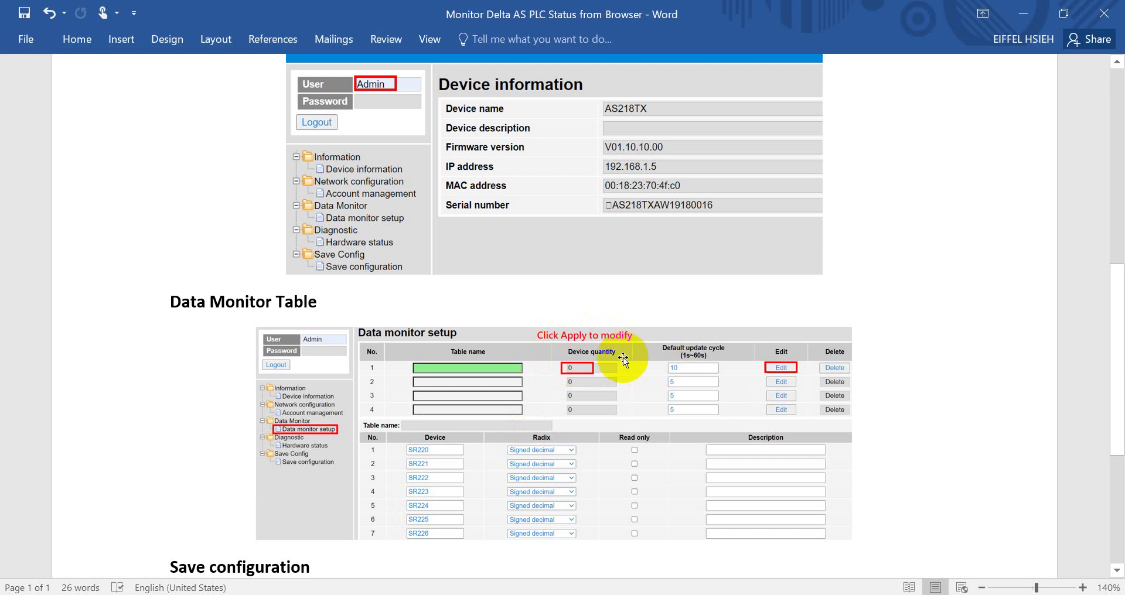
scroll(580, 358, "down", 5)
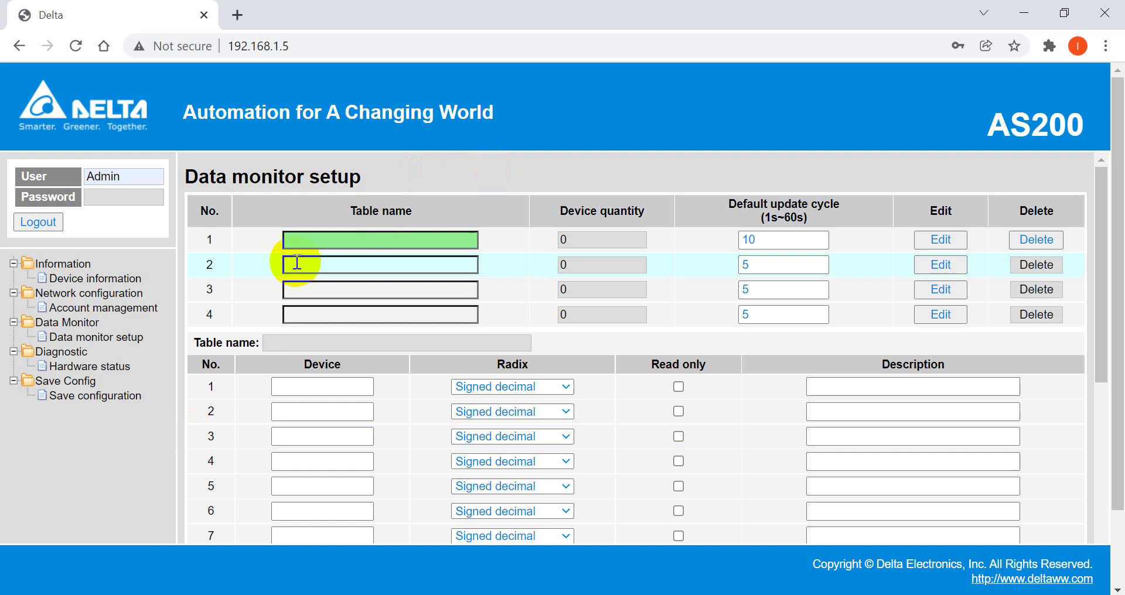
- Enter devices SR220 through SR223 in rows 1–4 of Table_1
scroll(343, 408, "down", 1)
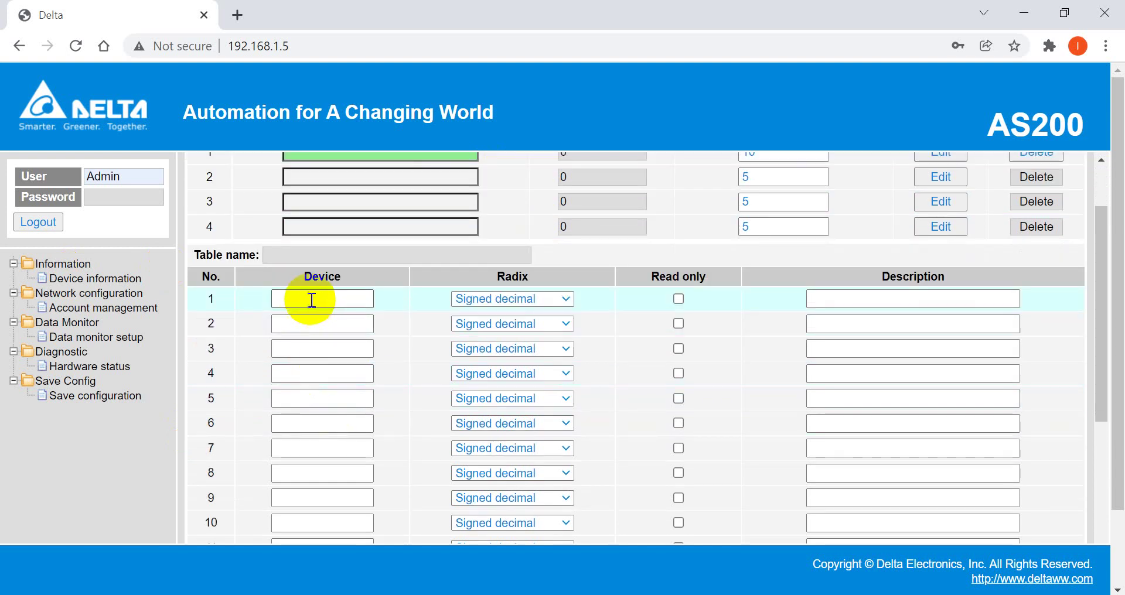
left_click(306, 299)
type("S")
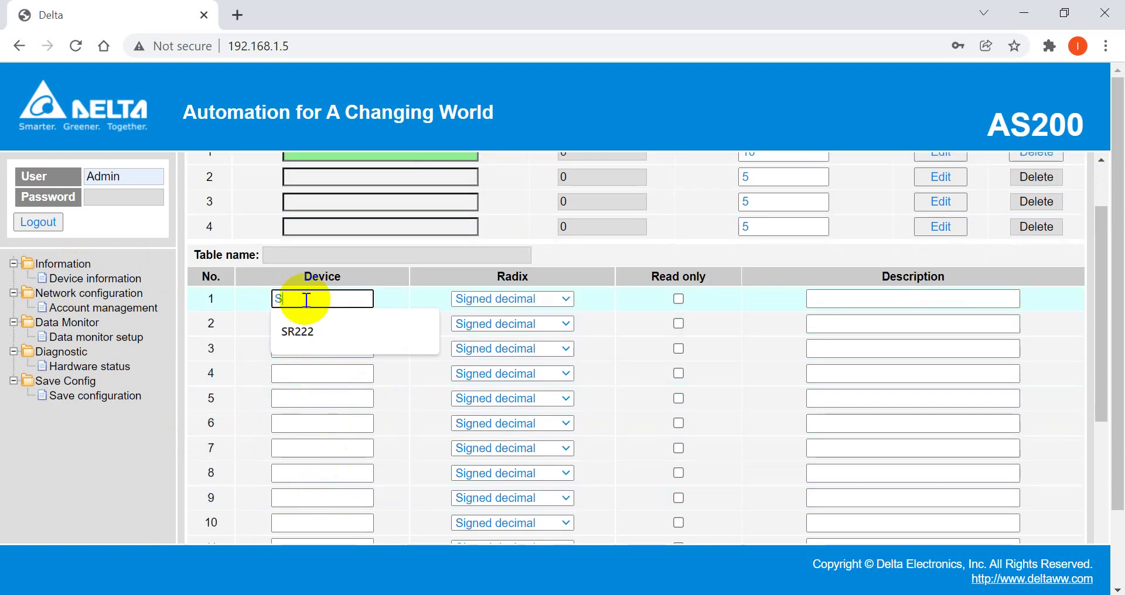
type("R220")
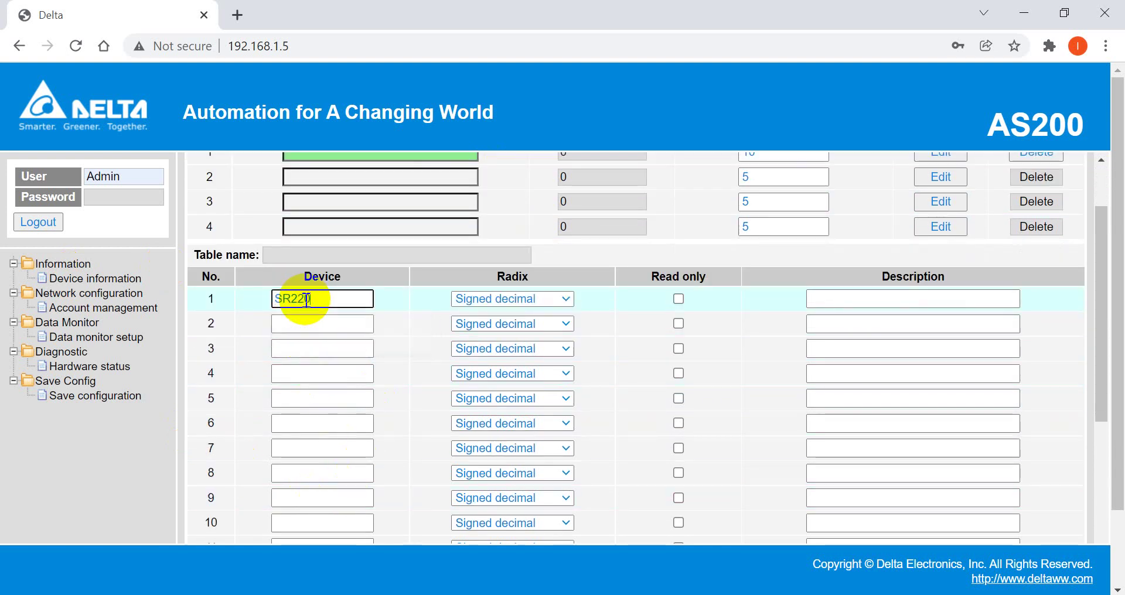
left_click(305, 322)
type("SR22")
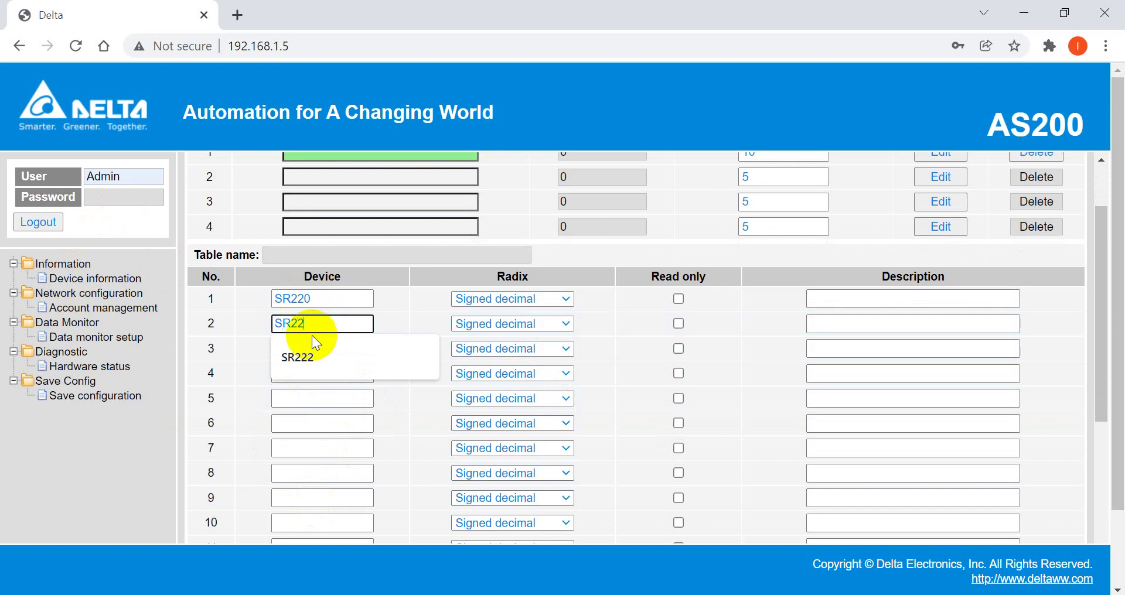
type("1")
left_click(305, 349)
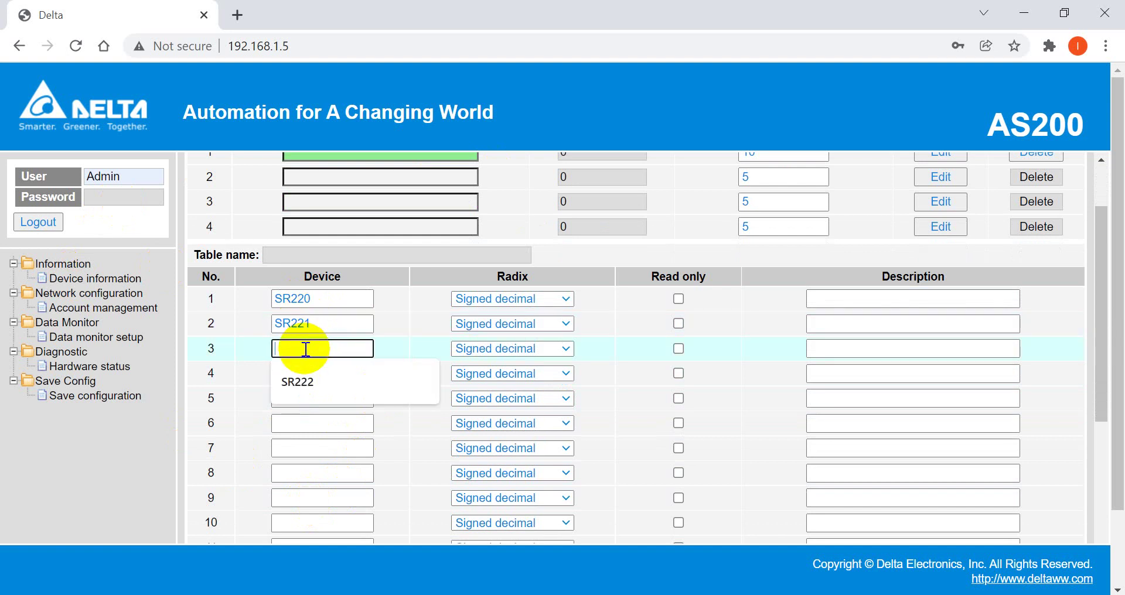
left_click(326, 382)
type("SR")
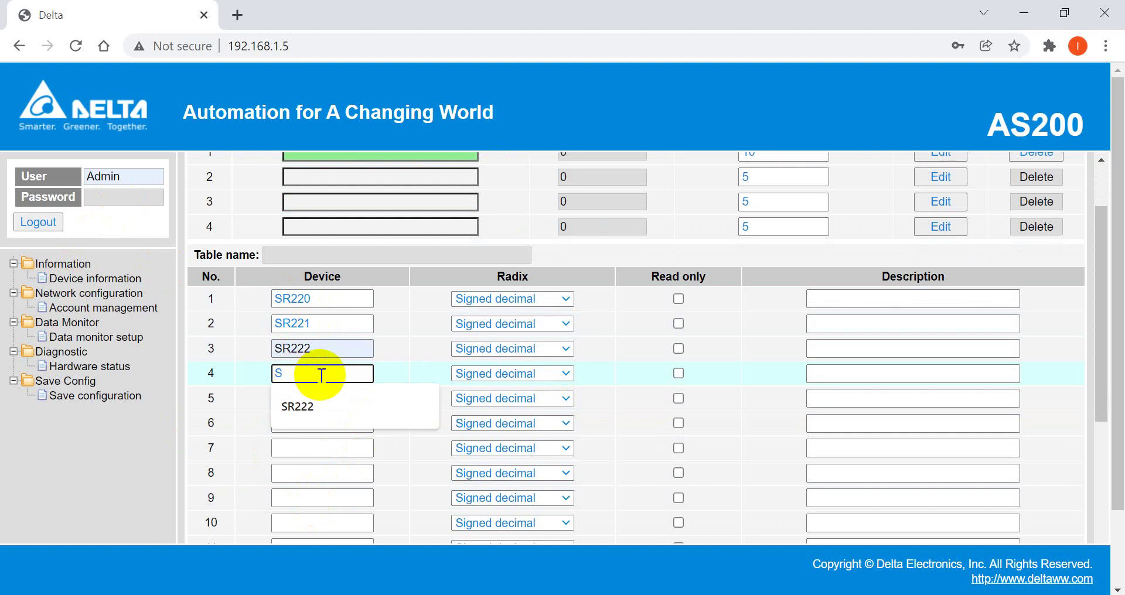
type("223")
- Enter SR224, SR225 and SR226 in rows 5–7 and apply the device list
left_click(321, 396)
type("SR")
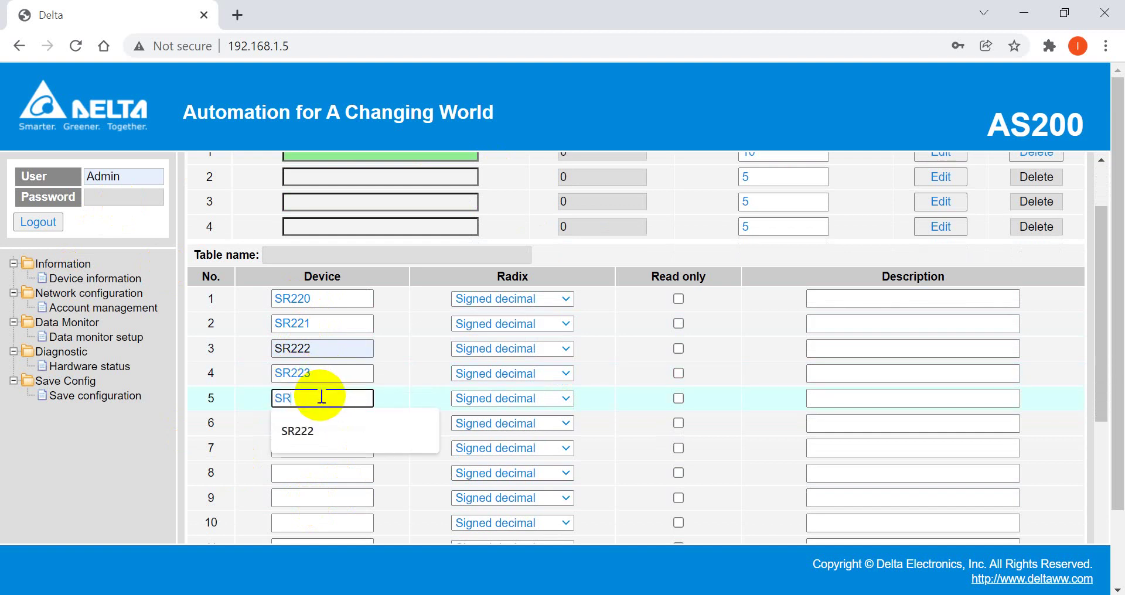
type("224")
left_click(324, 421)
type("SR")
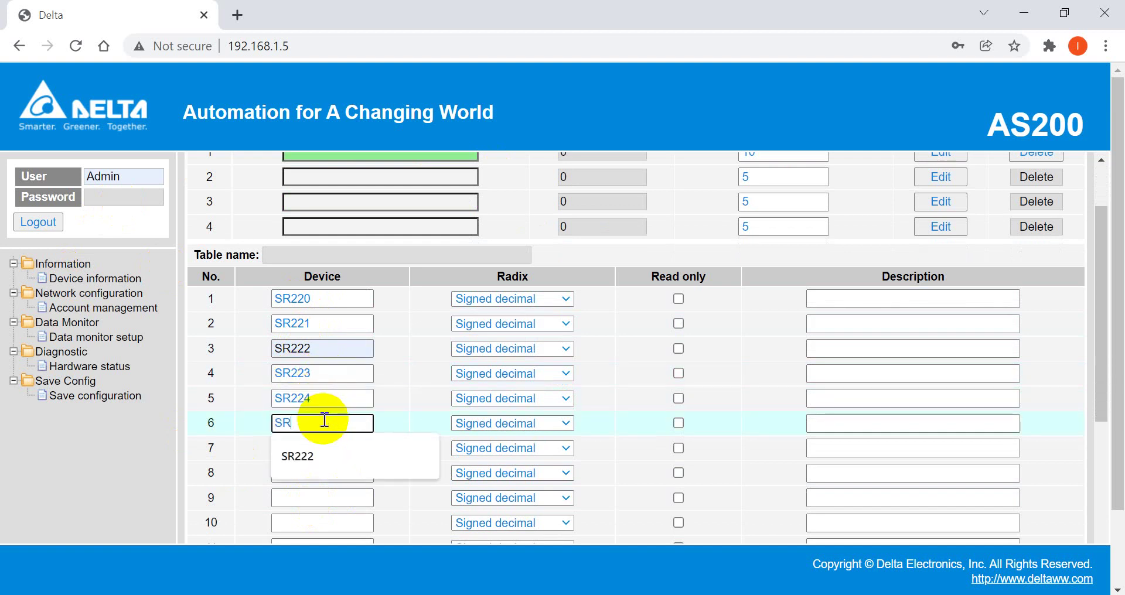
type("225")
left_click(321, 441)
type("S")
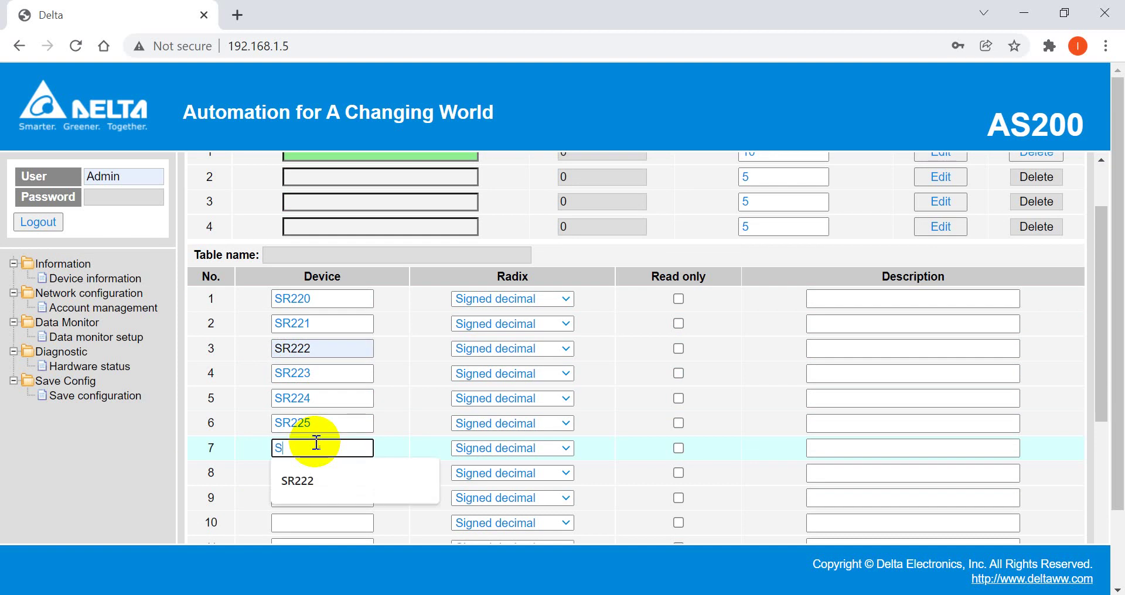
type("R226")
scroll(477, 402, "down", 2)
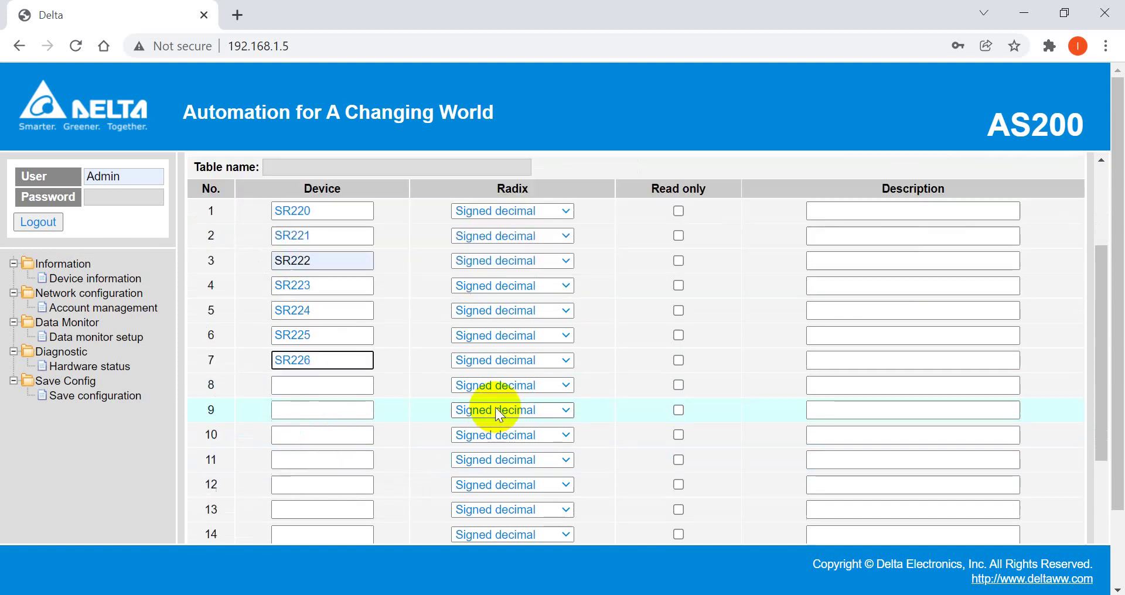
scroll(327, 431, "down", 5)
scroll(301, 446, "down", 3)
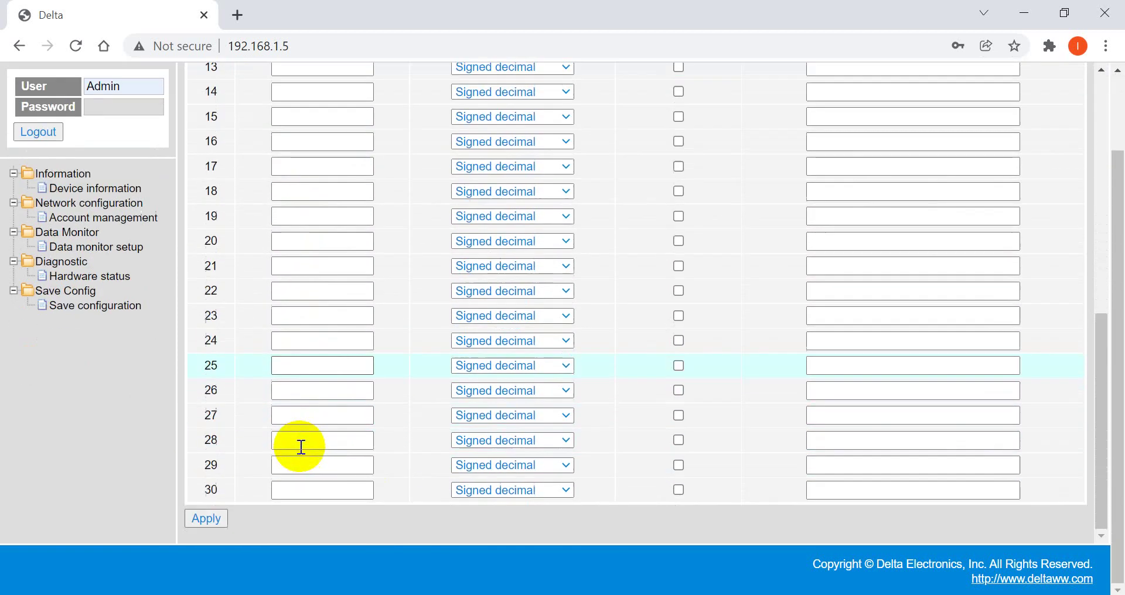
left_click(204, 520)
- Change Table_1's update cycle to 1 second and apply it
scroll(367, 279, "up", 5)
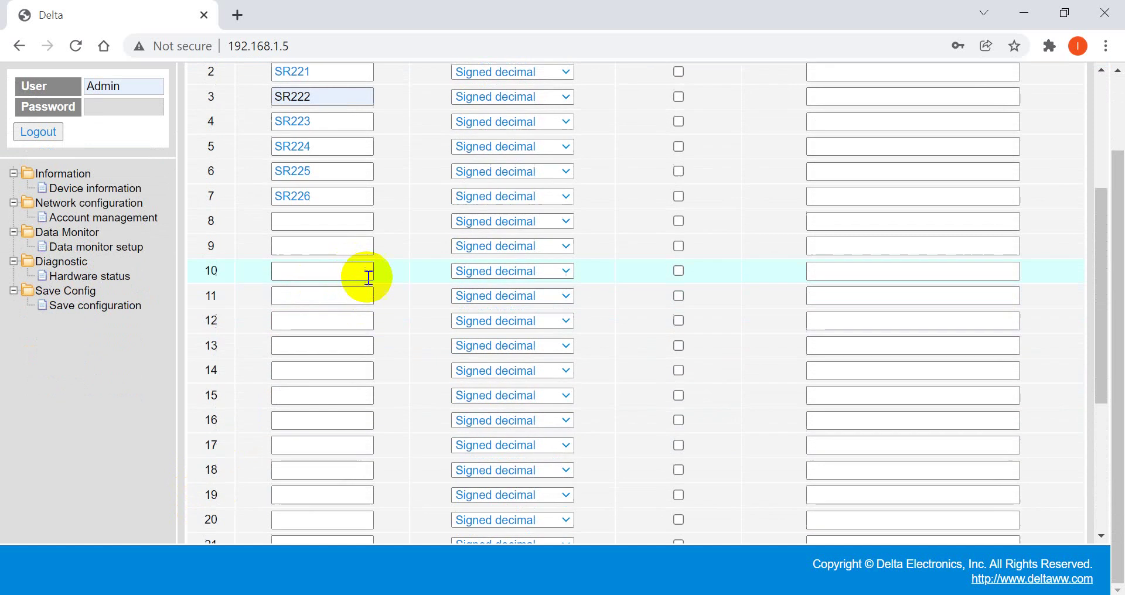
scroll(376, 263, "up", 5)
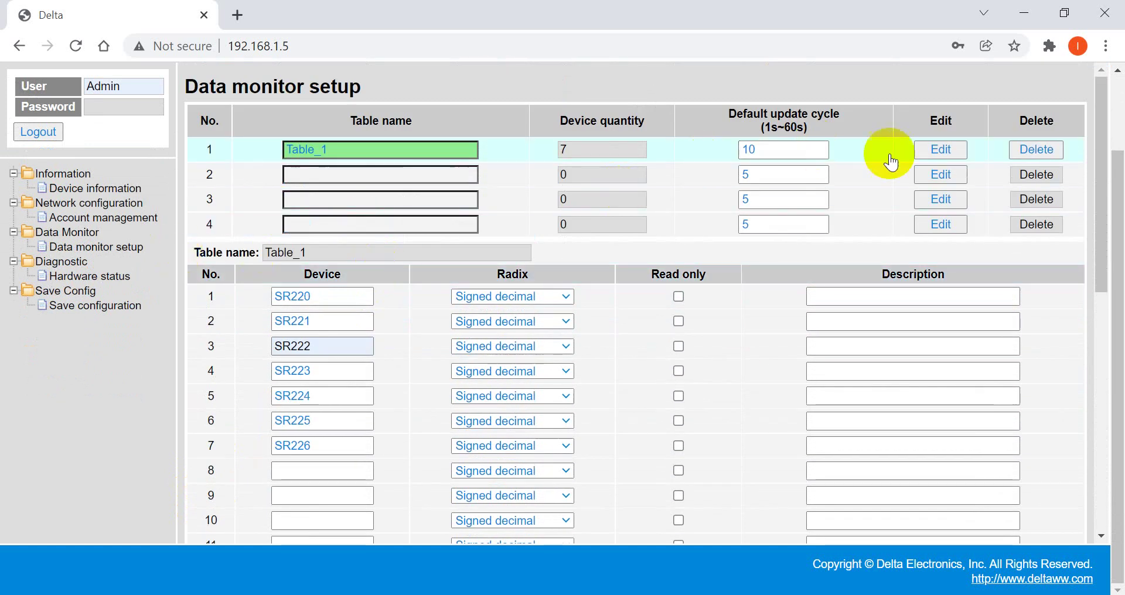
double_click(774, 150)
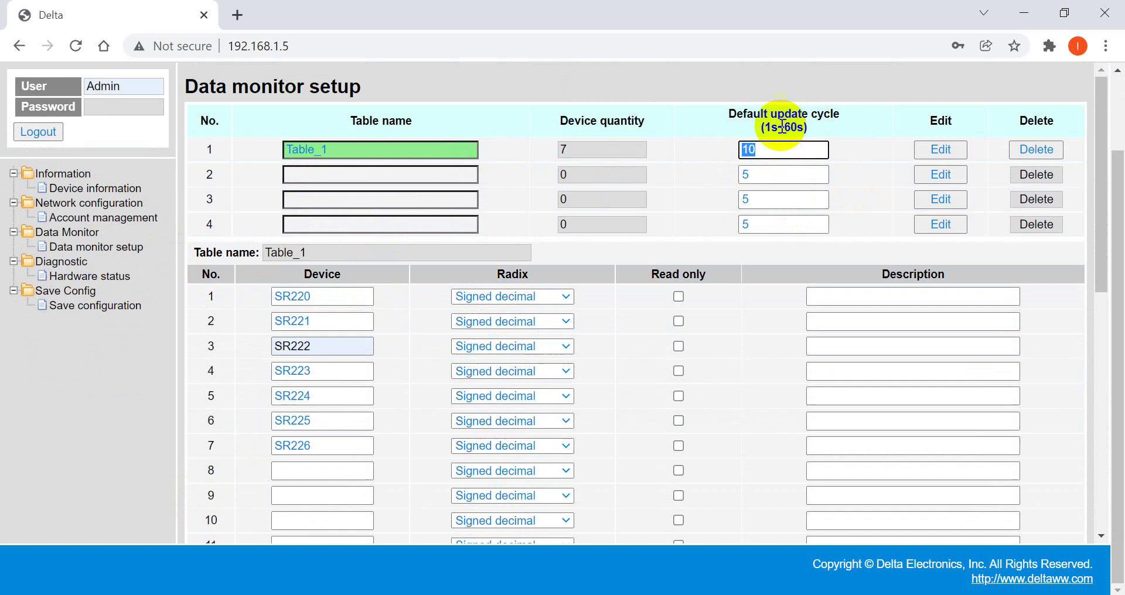
type("1")
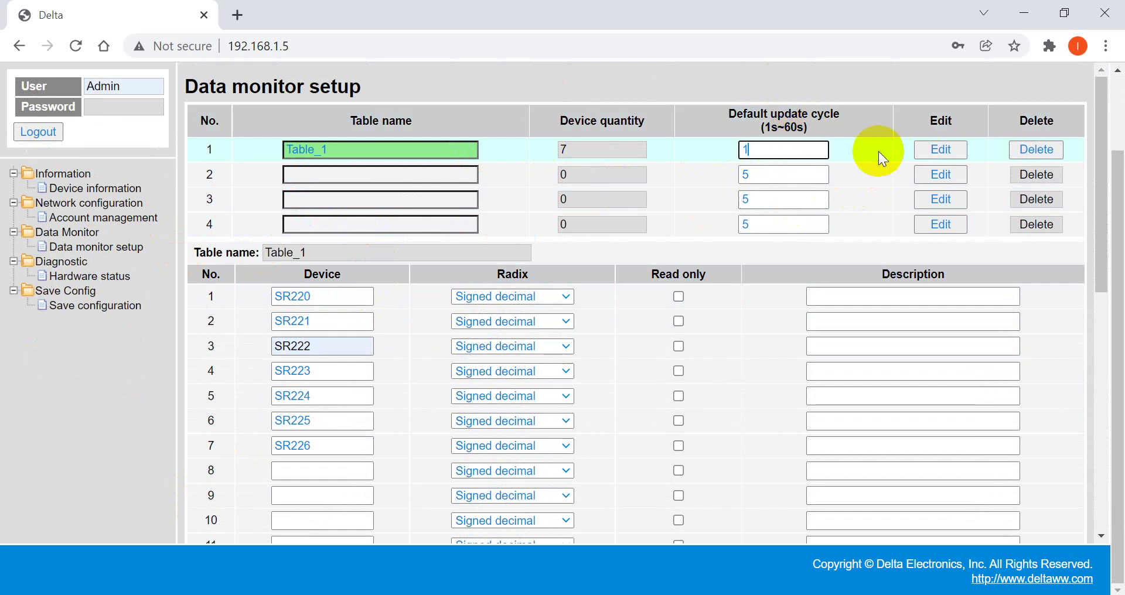
scroll(623, 382, "down", 6)
scroll(457, 427, "down", 3)
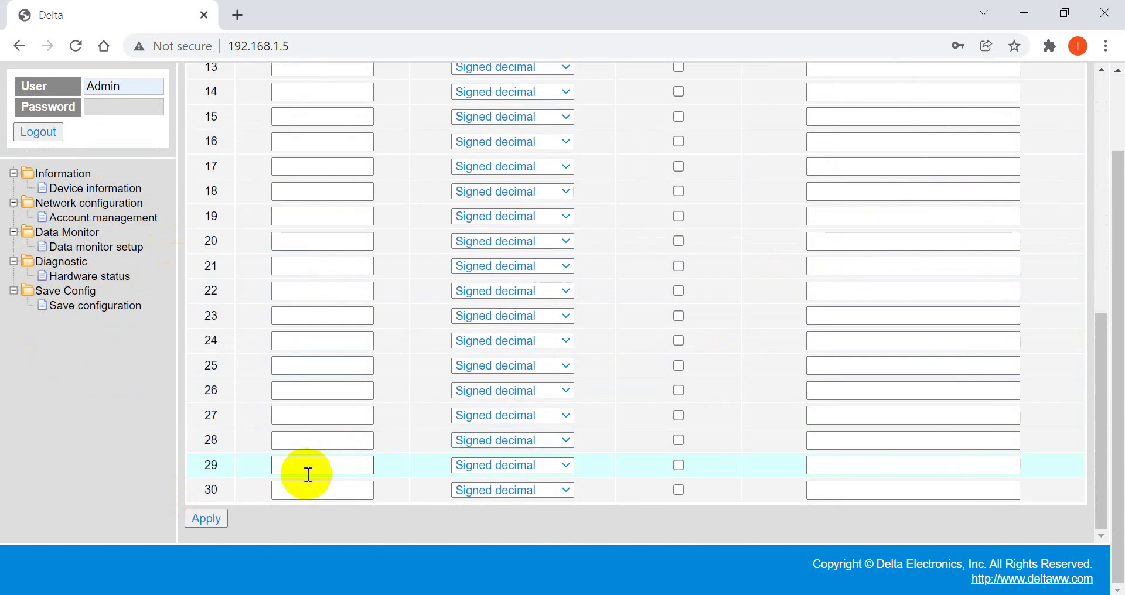
left_click(209, 519)
scroll(448, 420, "up", 10)
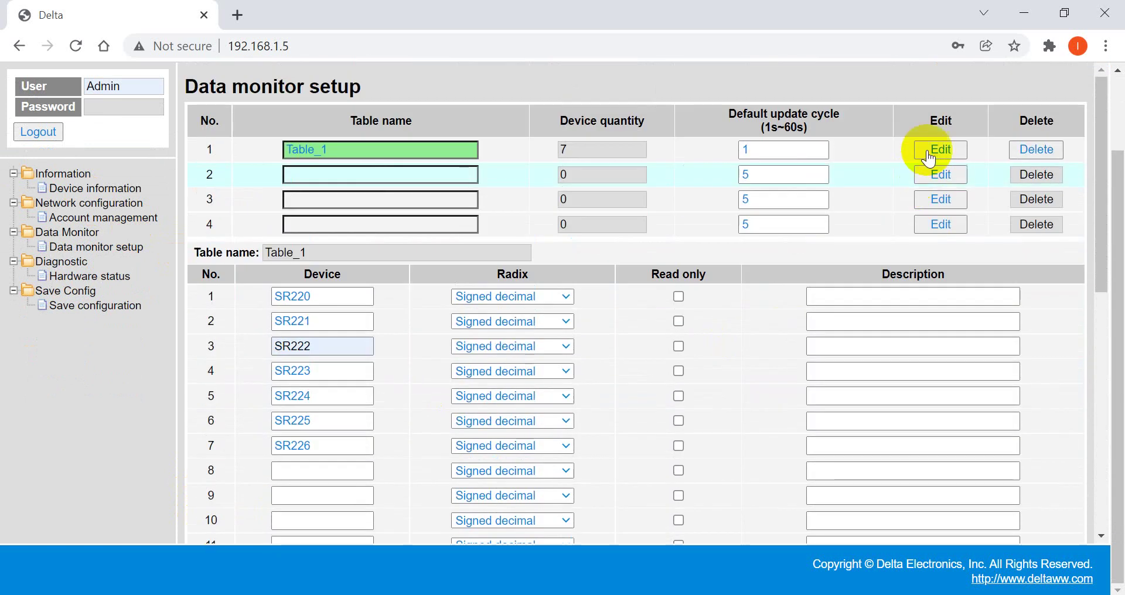
- Name the second monitor table Table_2
left_click(452, 179)
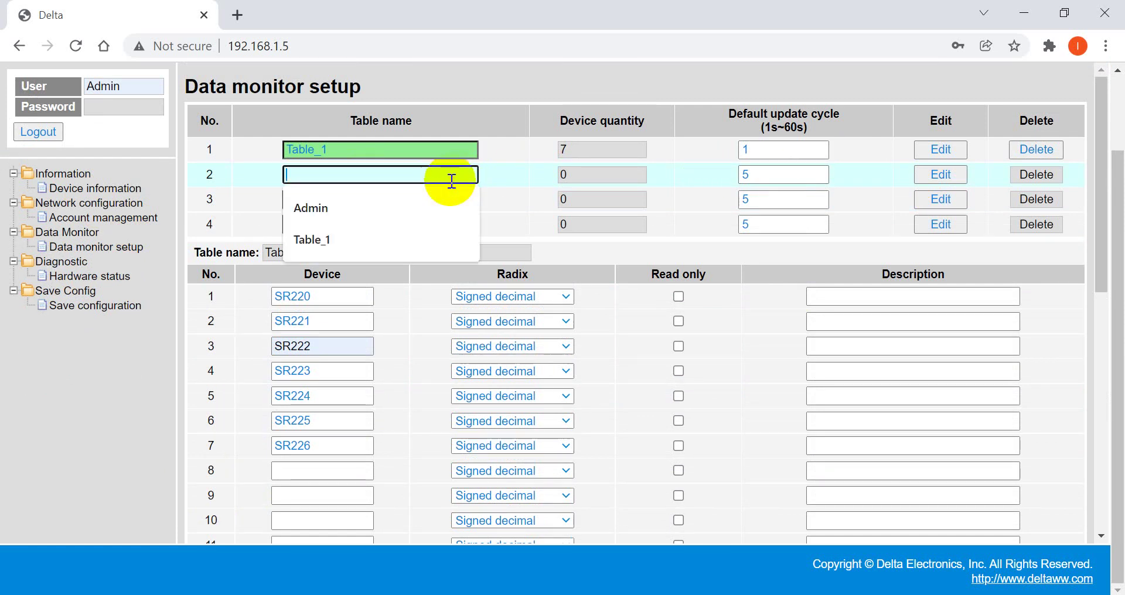
left_click(322, 234)
key("BackSpace")
type("2")
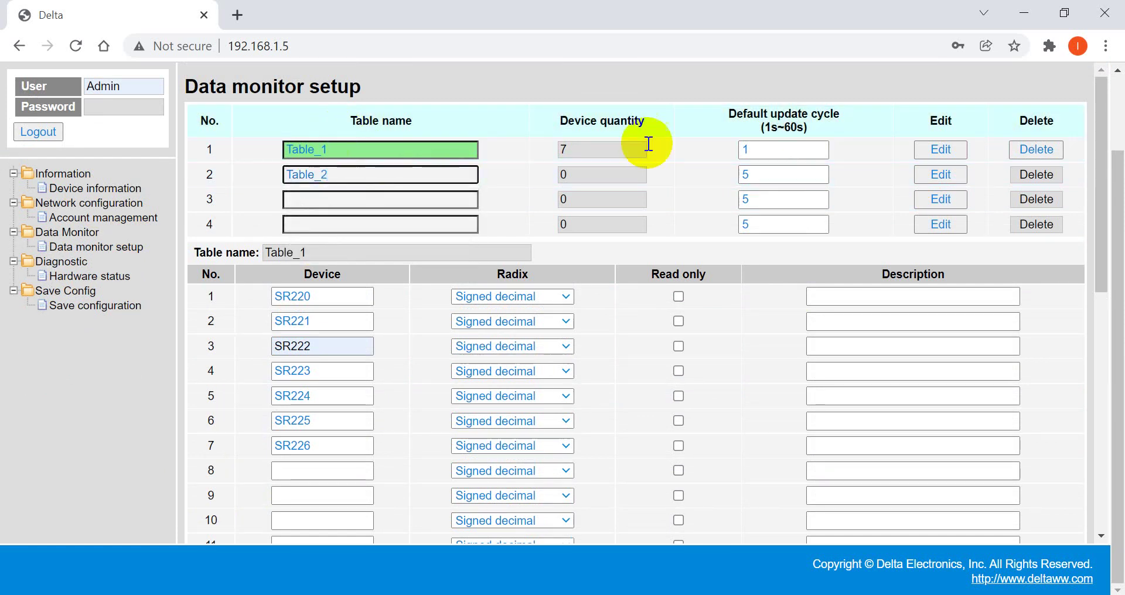
- Add devices D1000, D1001 and D1002 to Table_2
left_click(940, 175)
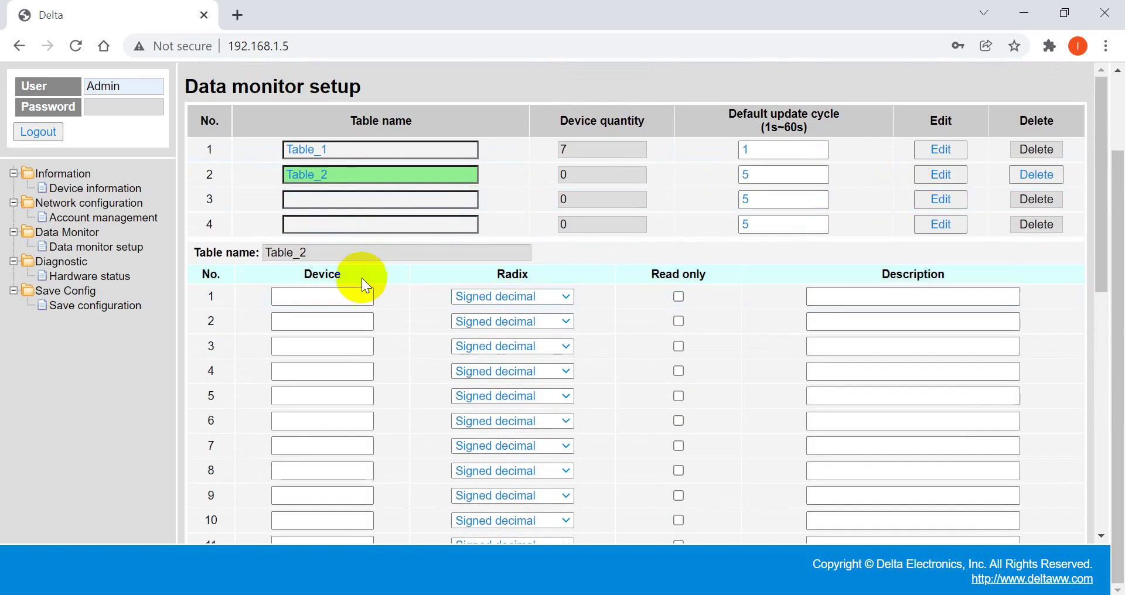
left_click(322, 294)
type("D1")
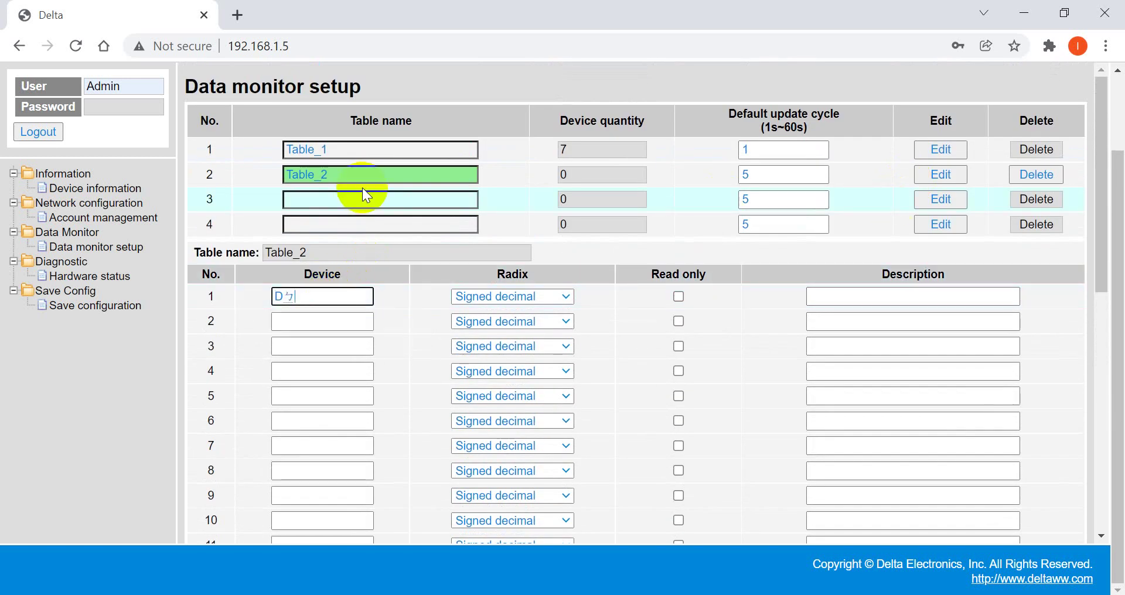
type("000")
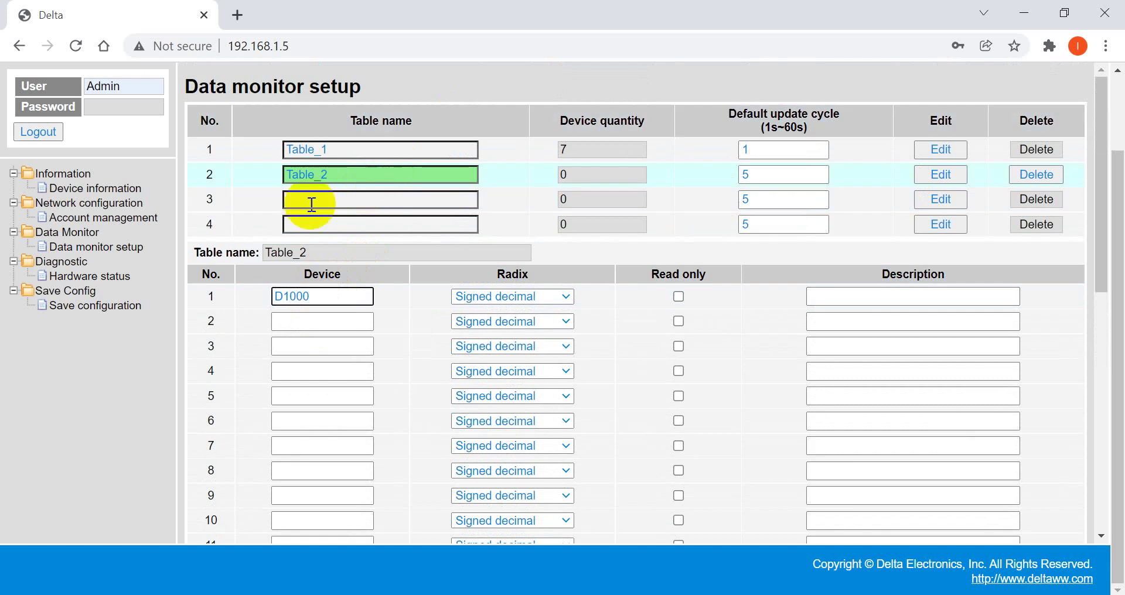
left_click(306, 321)
type("D1001")
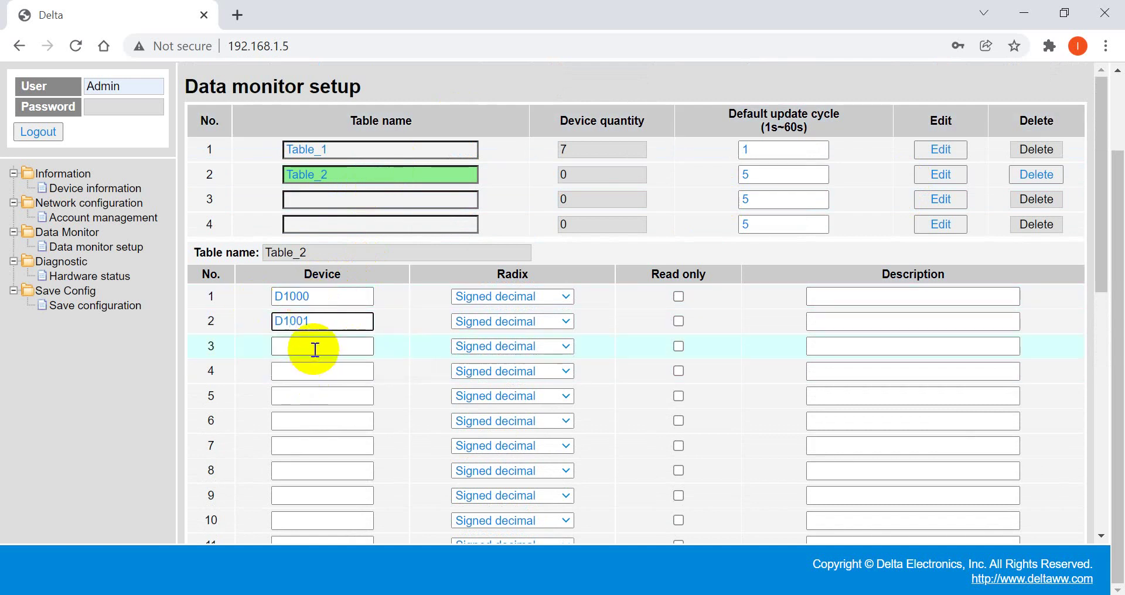
left_click(314, 346)
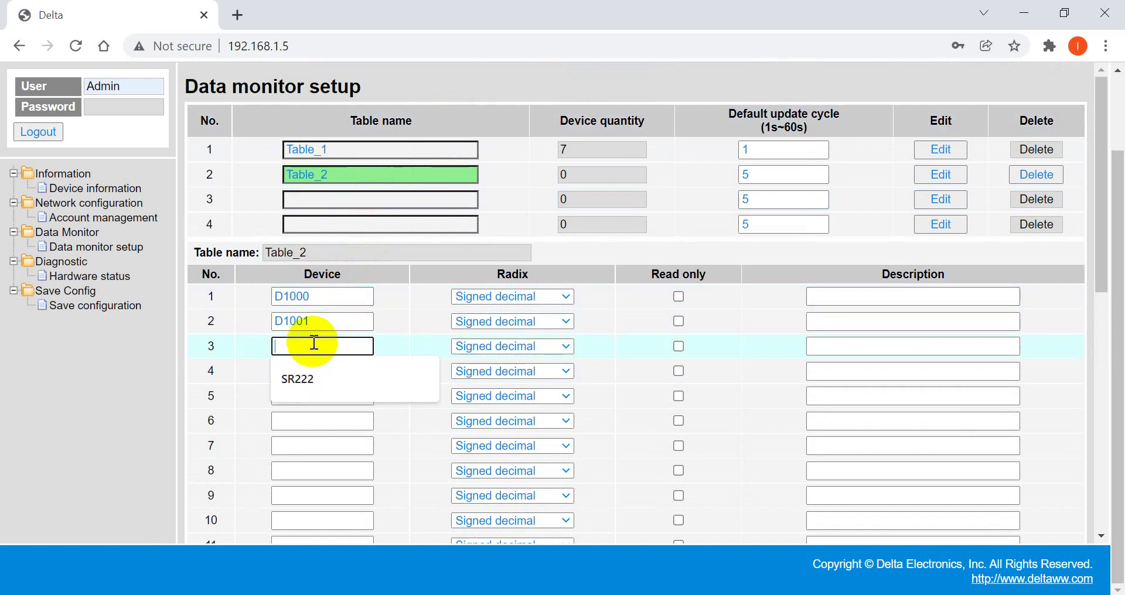
type("D1002")
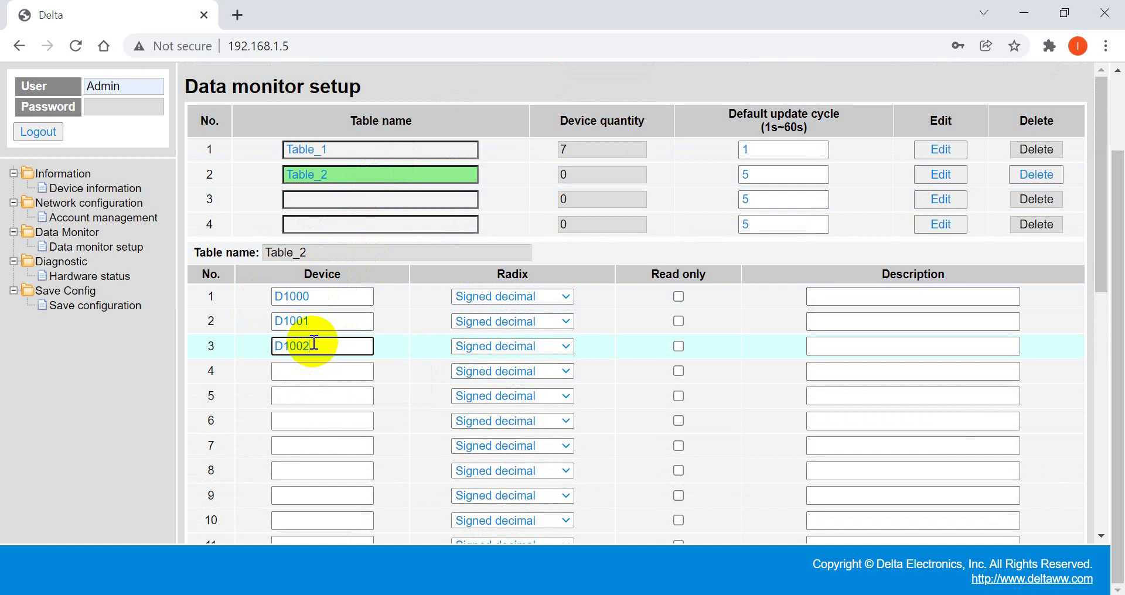
- Add D1003 and D1005 to Table_2 and apply the device list
left_click(284, 365)
type("D1")
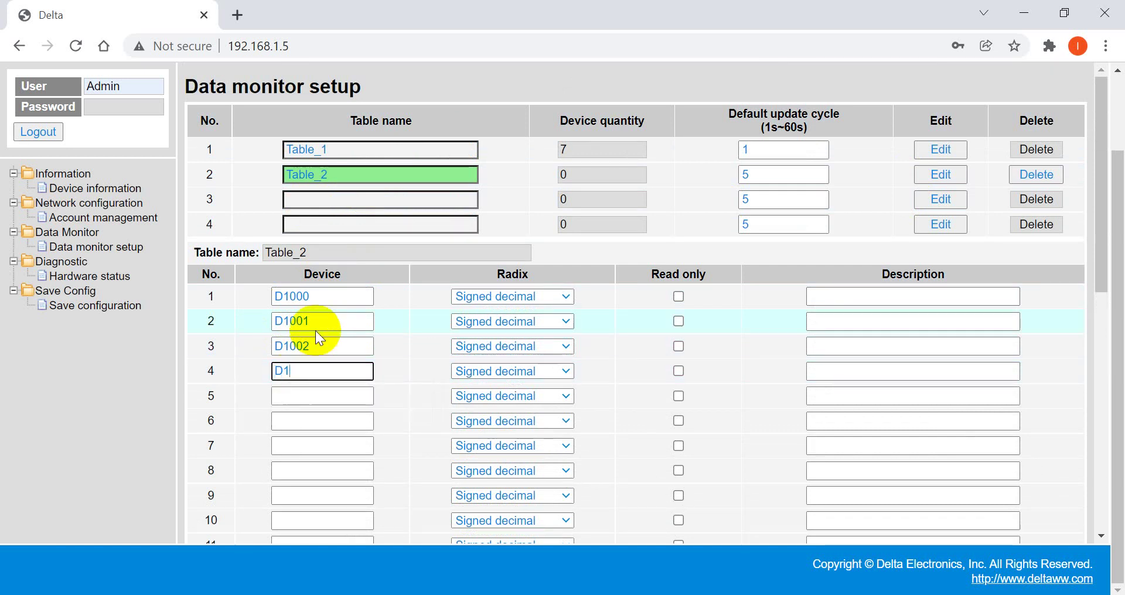
type("003")
left_click(301, 390)
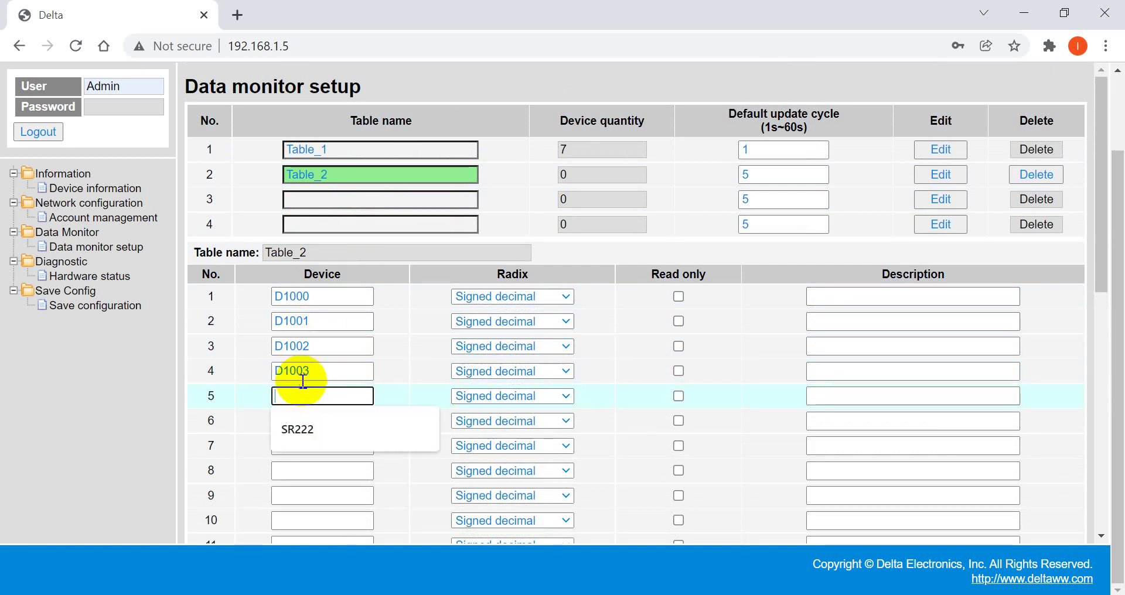
type("D1005")
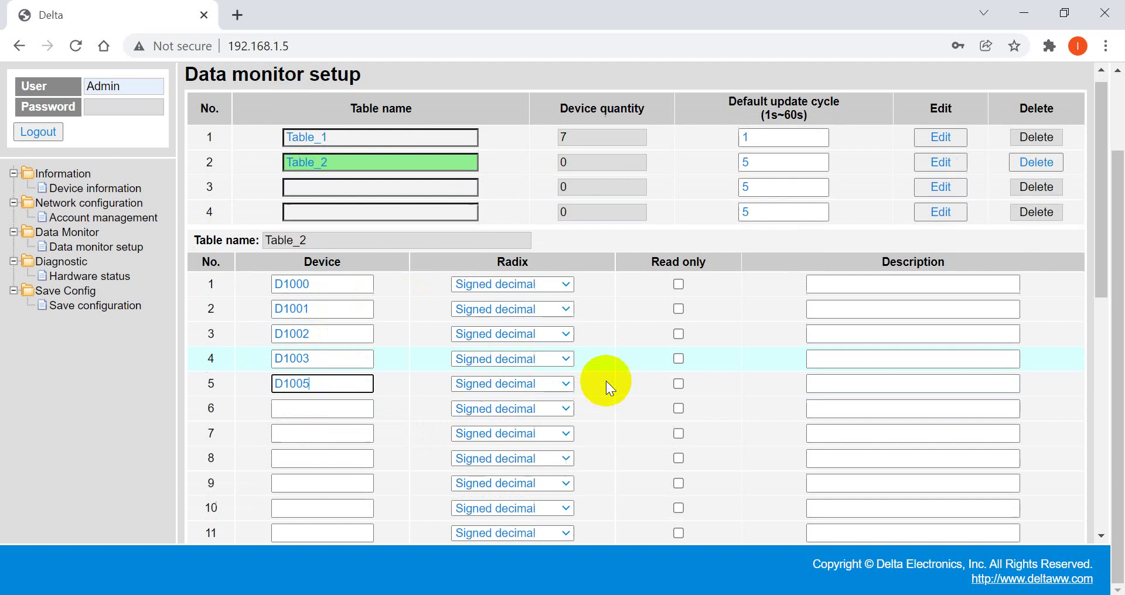
scroll(605, 381, "down", 6)
scroll(502, 377, "down", 3)
left_click(207, 519)
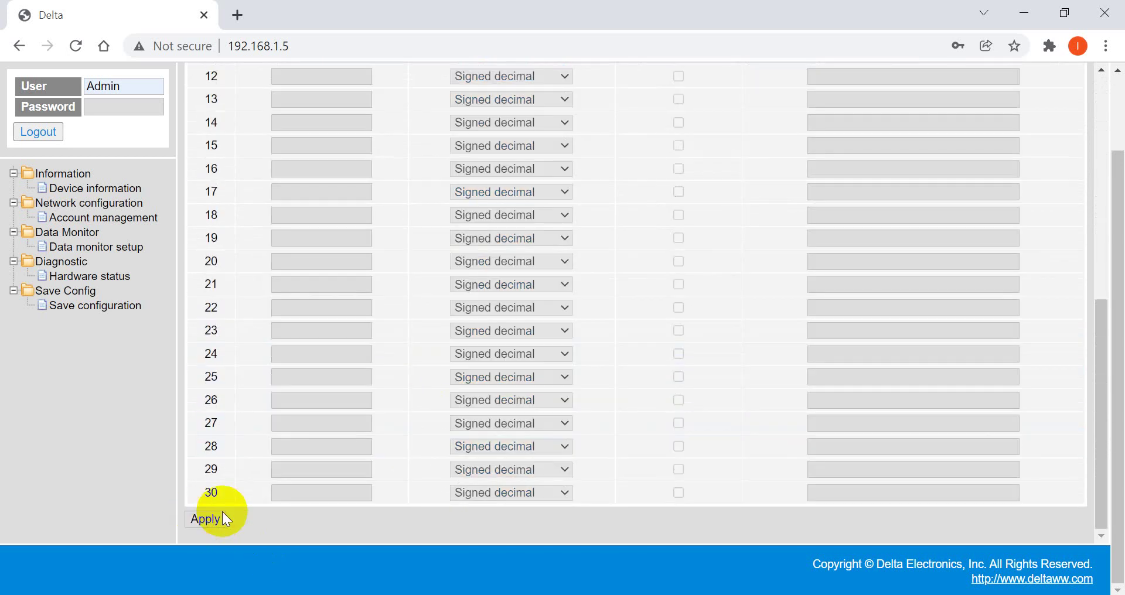
- Set Table_2's update cycle to 1 second and apply it
scroll(565, 182, "up", 2)
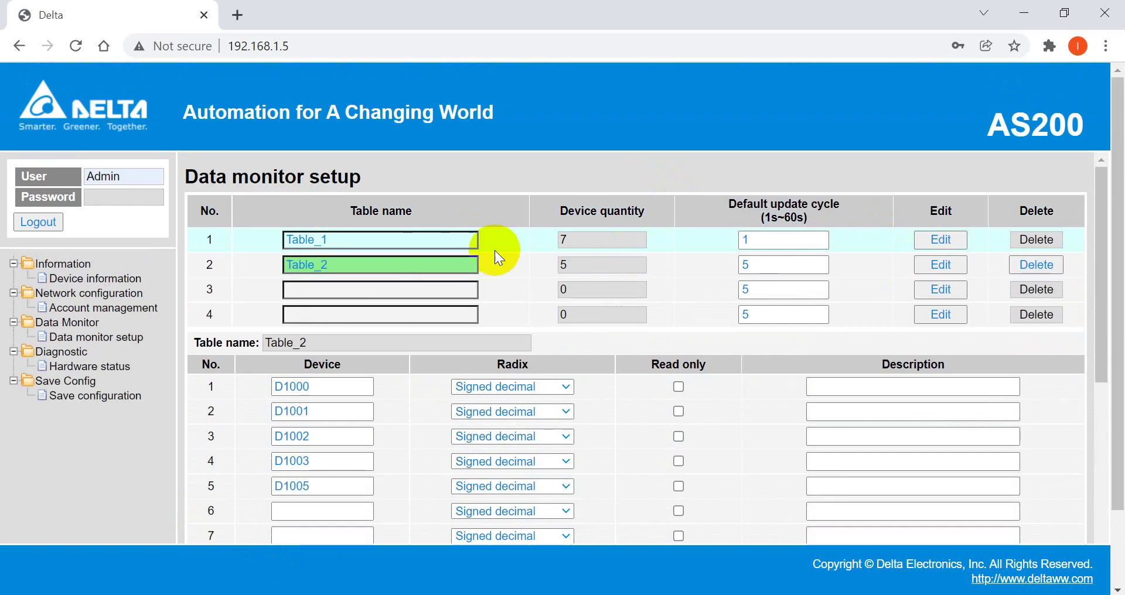
double_click(783, 265)
type("1")
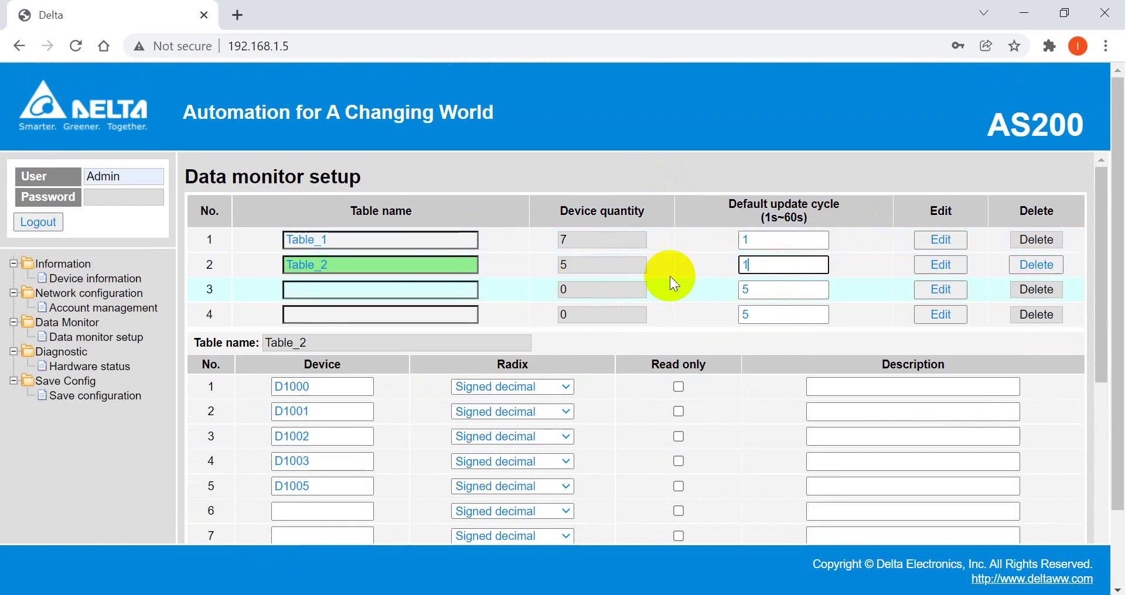
scroll(733, 258, "down", 3)
scroll(761, 242, "up", 3)
scroll(314, 460, "down", 10)
scroll(267, 497, "down", 3)
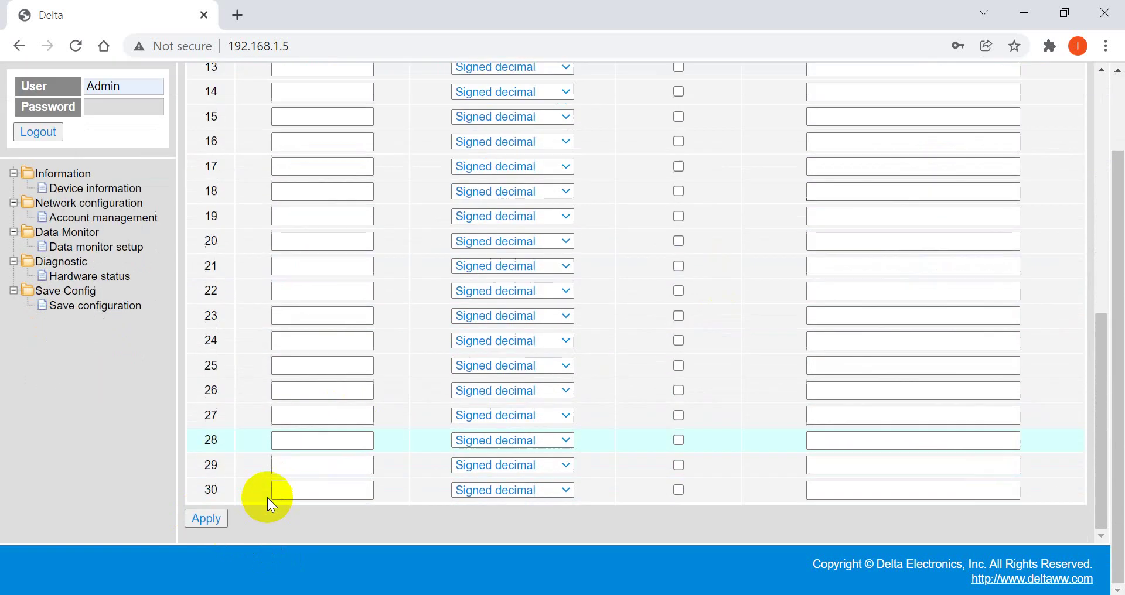
left_click(215, 527)
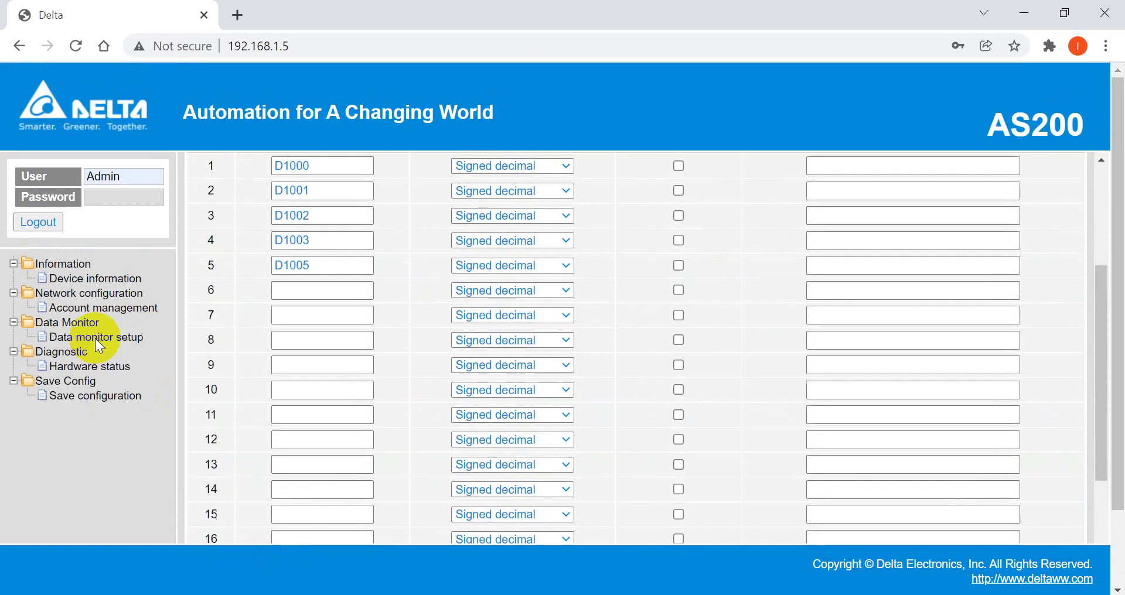
- Save the configuration to the PLC, acknowledge 'Download successful', and view live Table_1
left_click(95, 401)
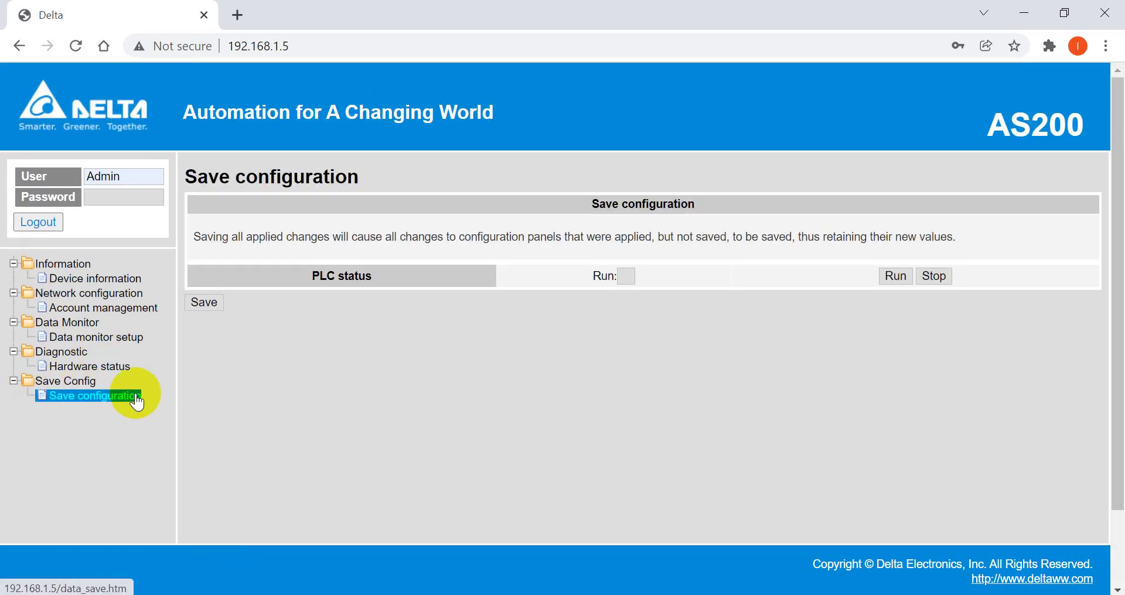
left_click(203, 308)
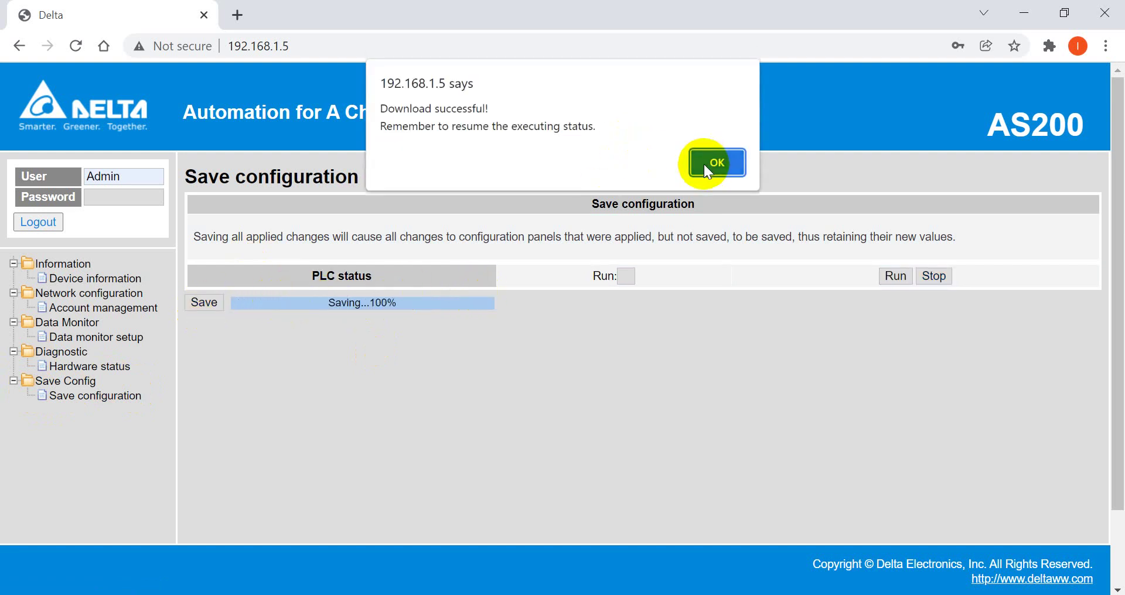
left_click(704, 164)
left_click(68, 352)
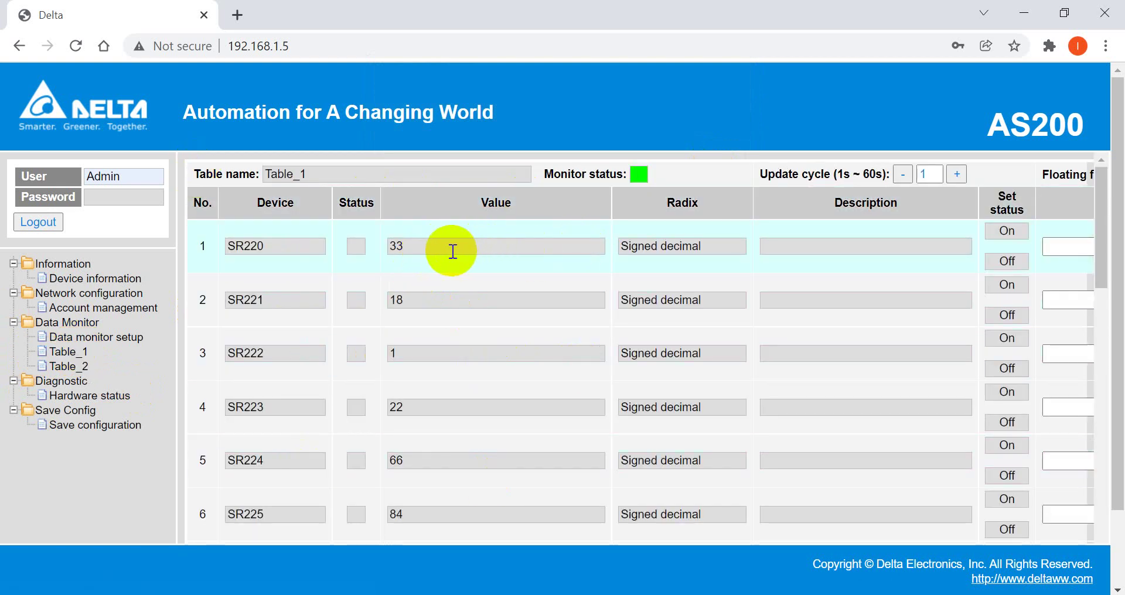
left_click_drag(452, 251, 372, 252)
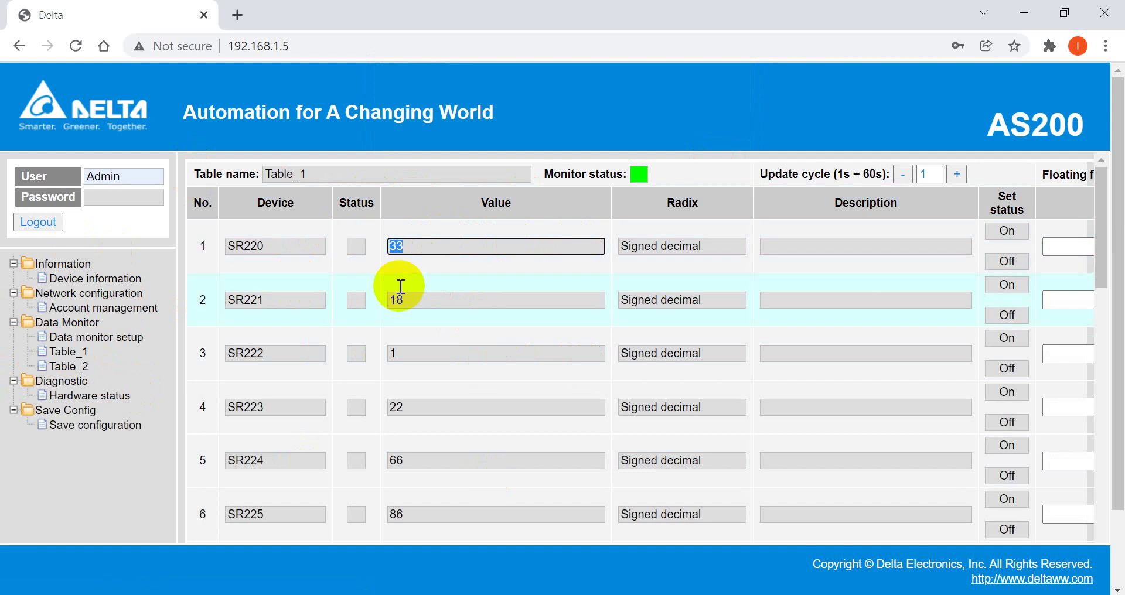
left_click(420, 406)
scroll(475, 389, "down", 1)
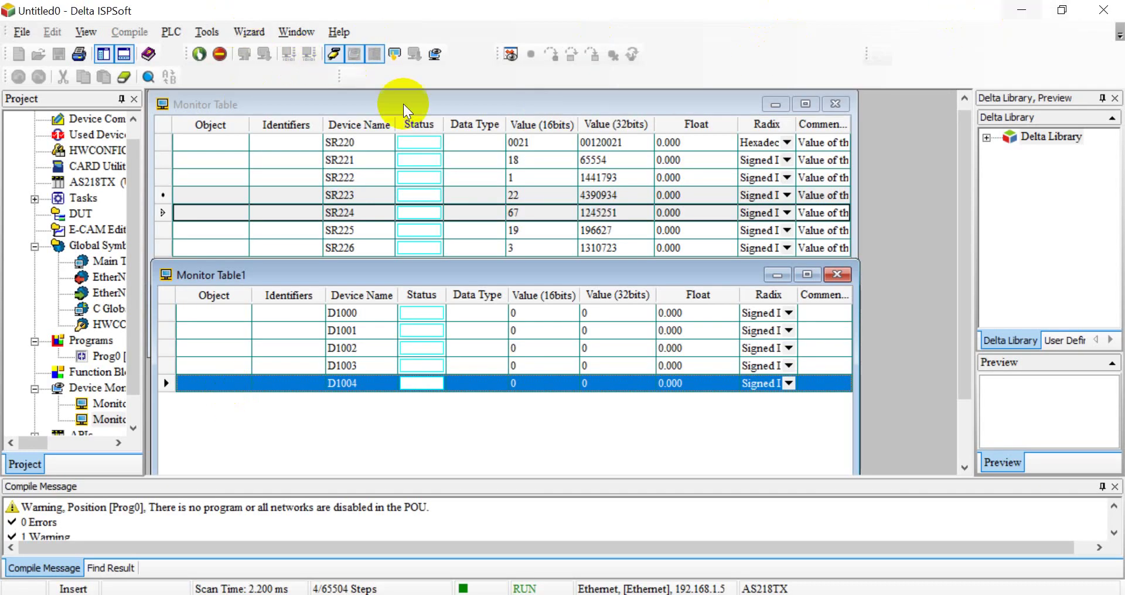
- Write present value 1 into D1000 and 2 into D1001
left_click(535, 312)
right_click(535, 311)
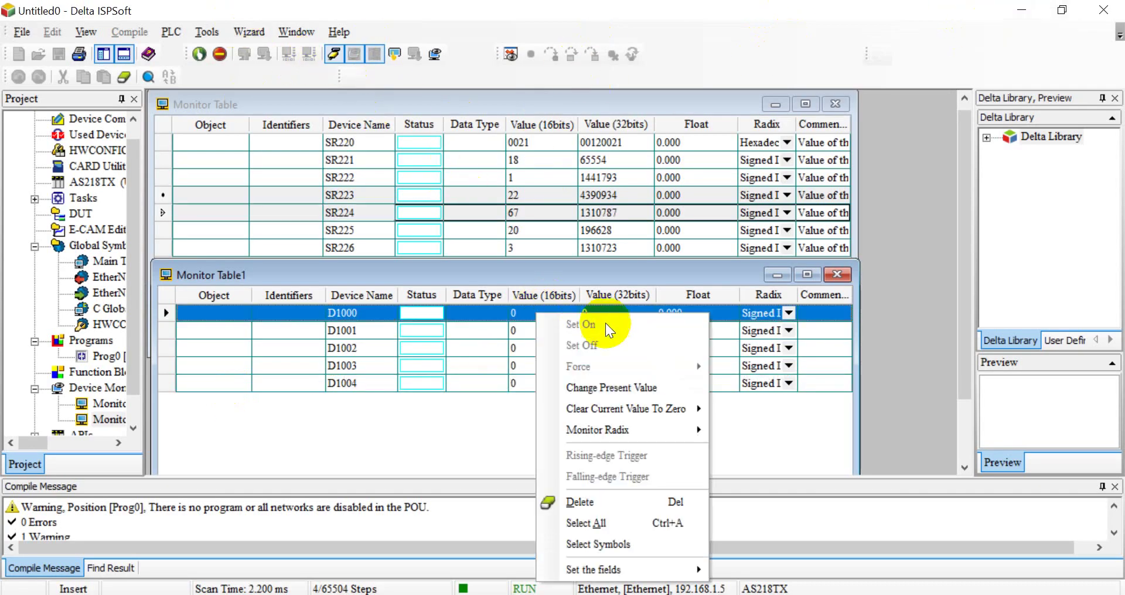
left_click(607, 384)
type("1")
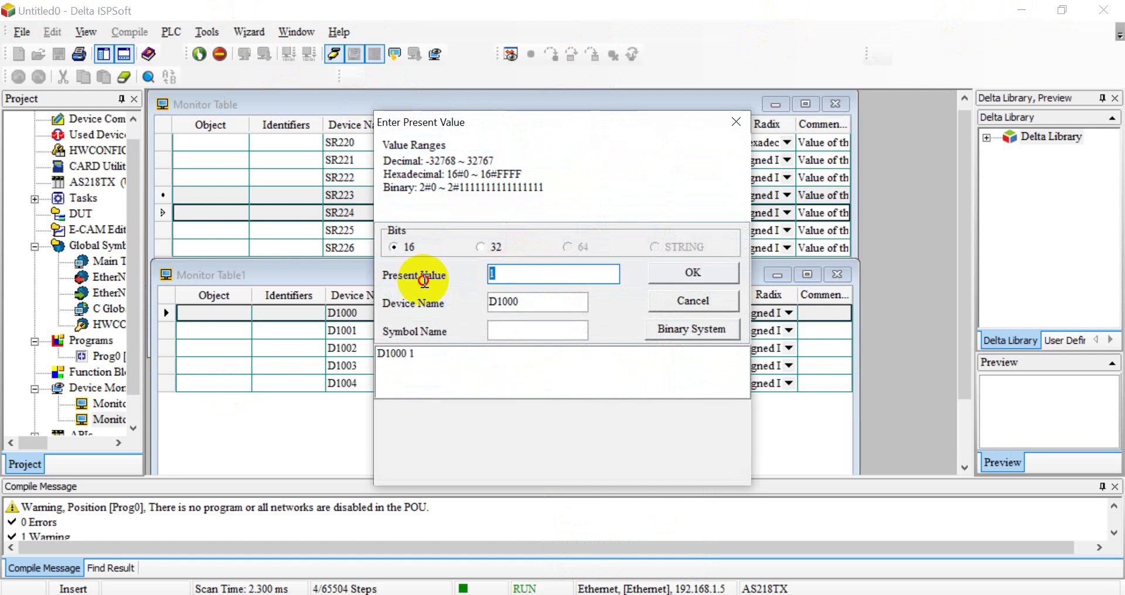
key("BackSpace")
type("2")
left_click(558, 302)
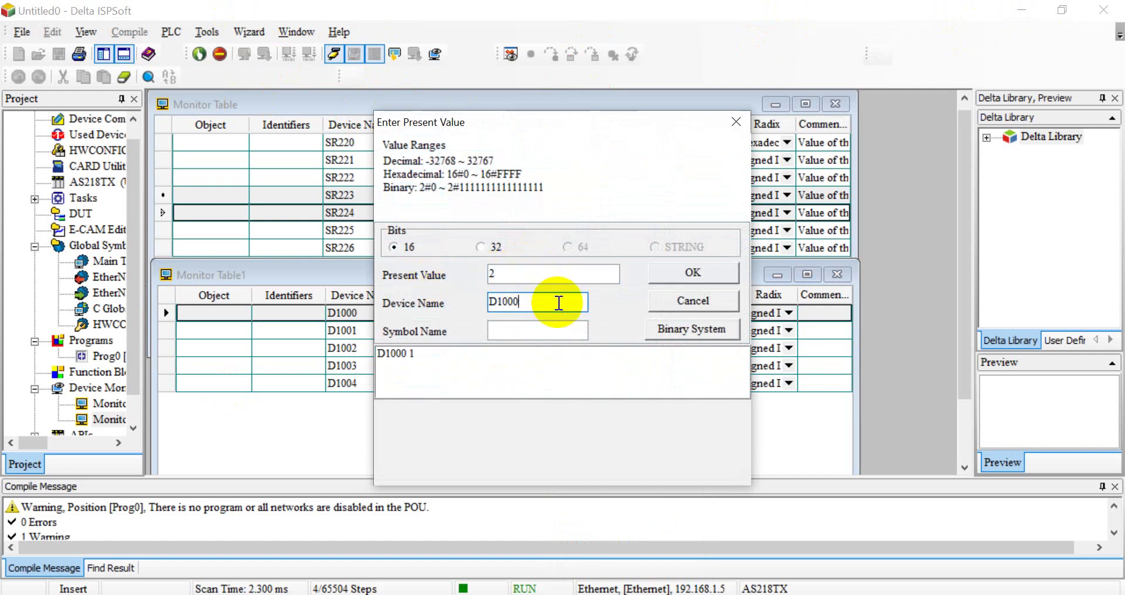
key("BackSpace")
type("1")
key("Return")
- Write 3, 4 and 5 into D1002, D1003 and D1004, then close the dialog
type("3")
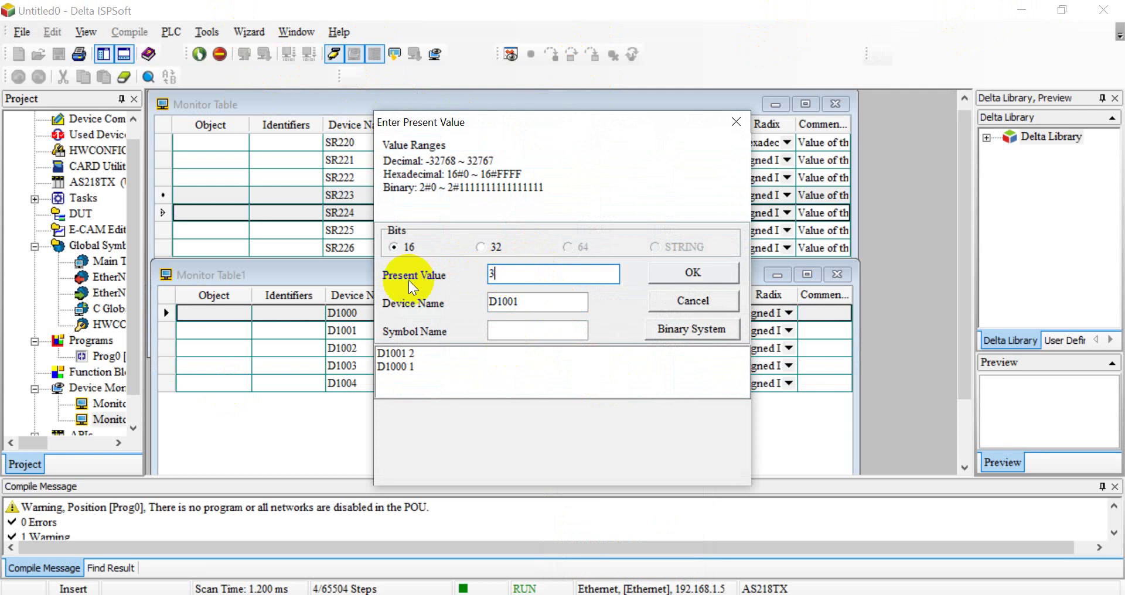
left_click(528, 300)
type("2")
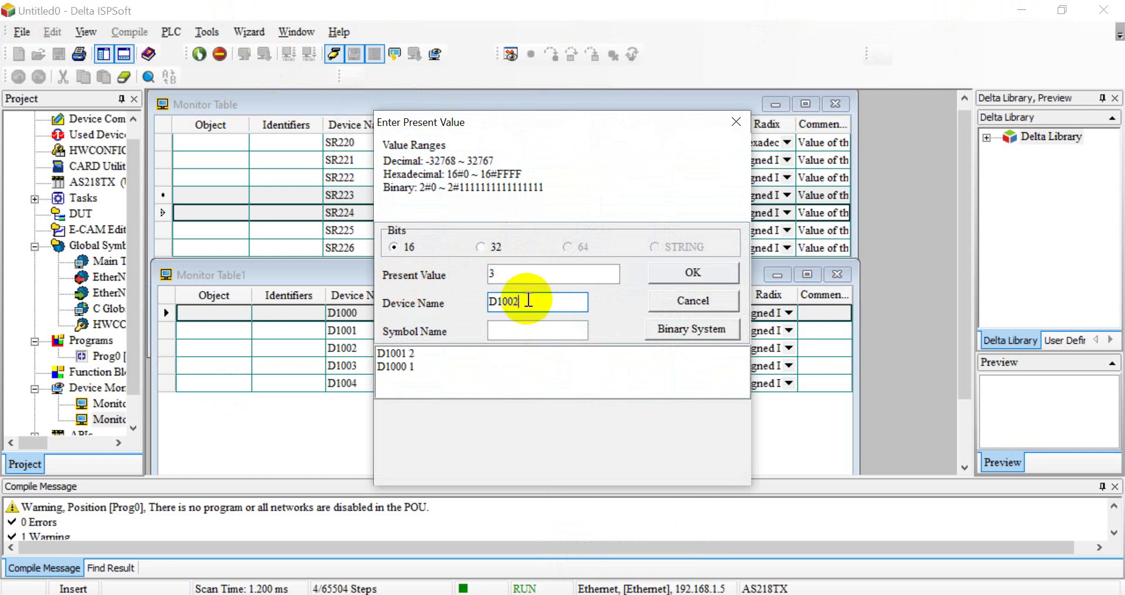
key("Return")
type("4")
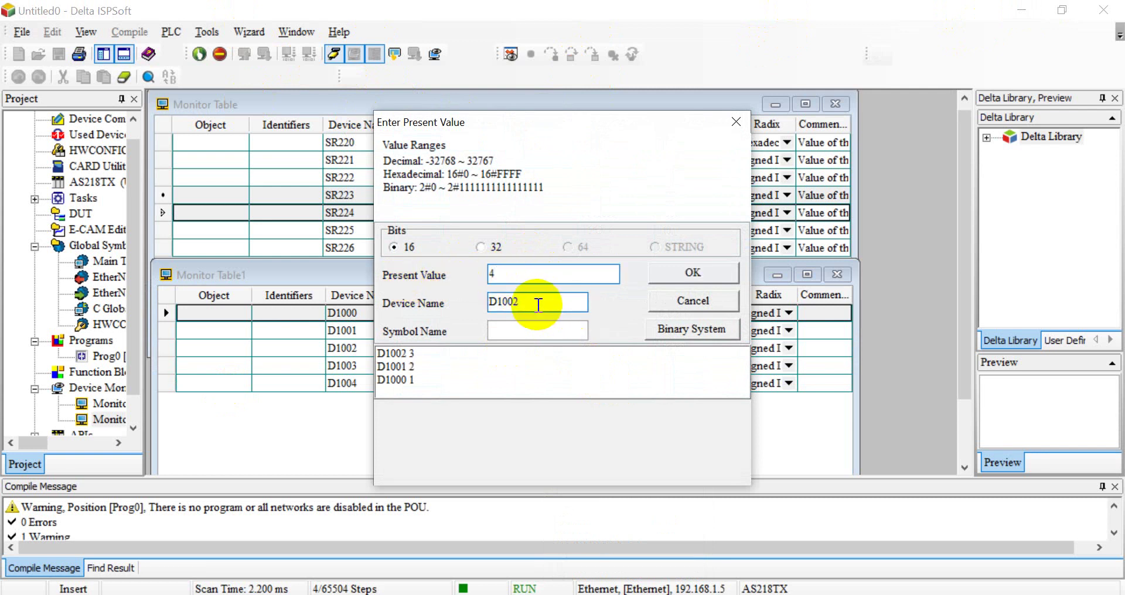
left_click(520, 303)
type("3")
key("Return")
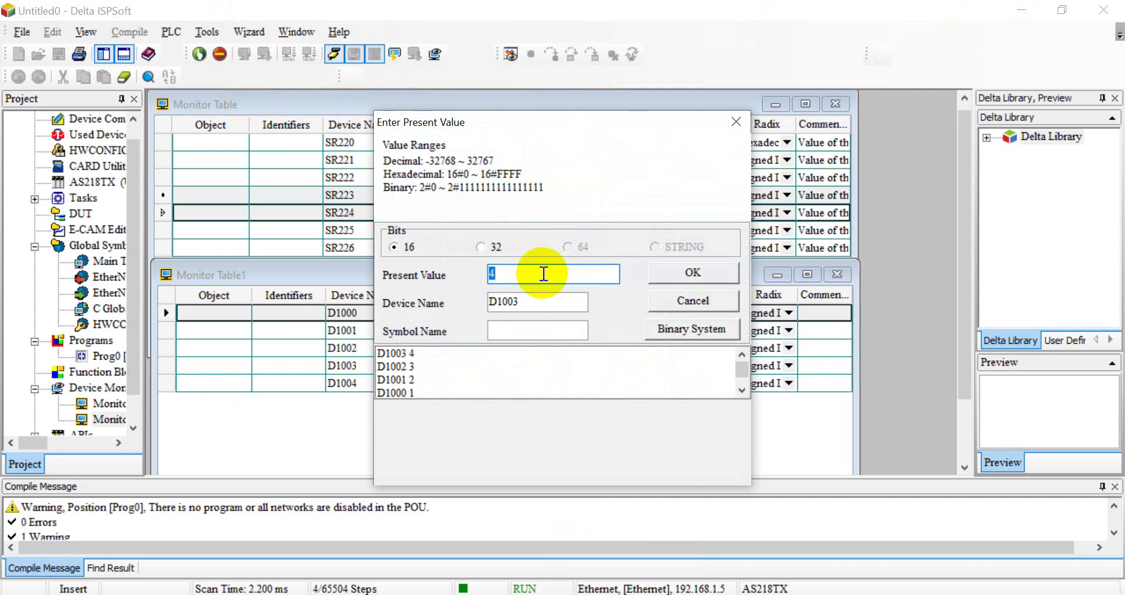
type("5")
left_click(551, 304)
key("Return")
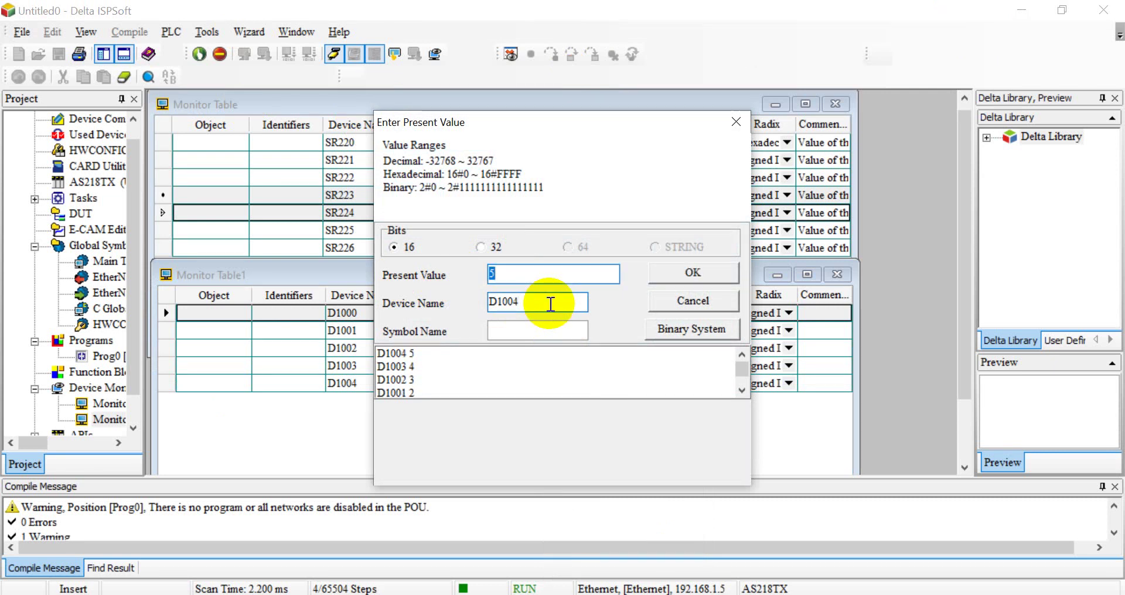
key("Escape")
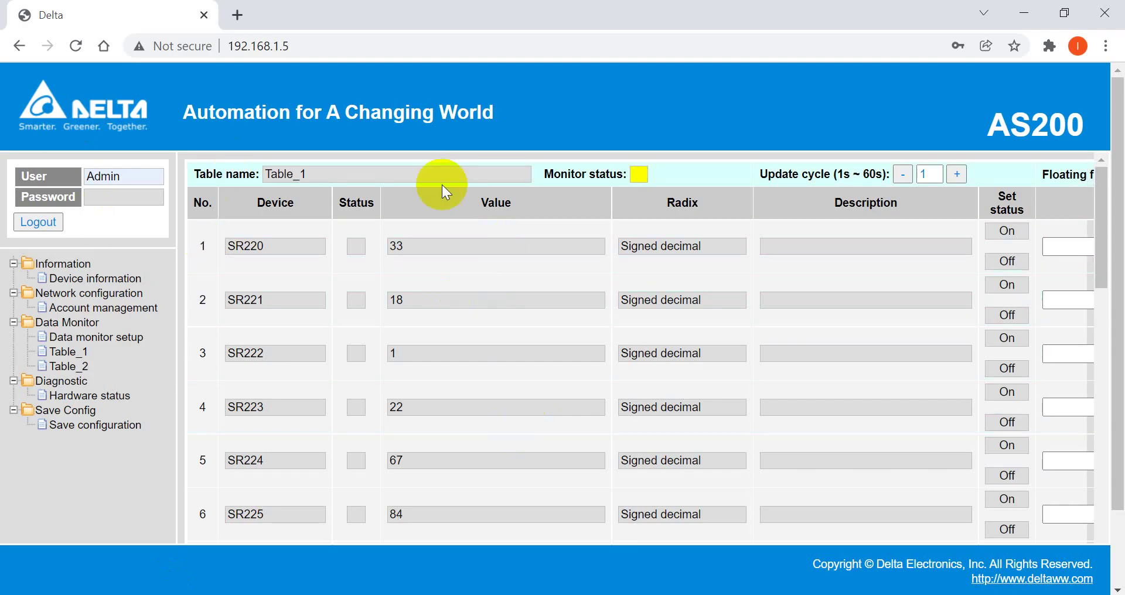
- Check live Table_2: D1000–D1003 read 1–4 and D1005 reads 0
scroll(421, 404, "down", 1)
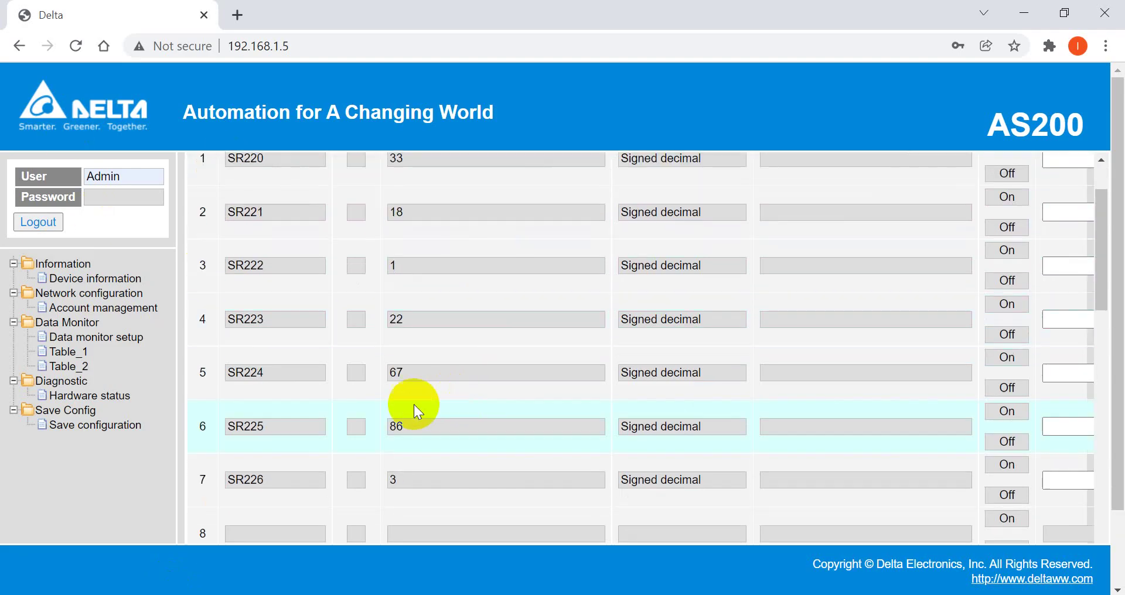
left_click(75, 368)
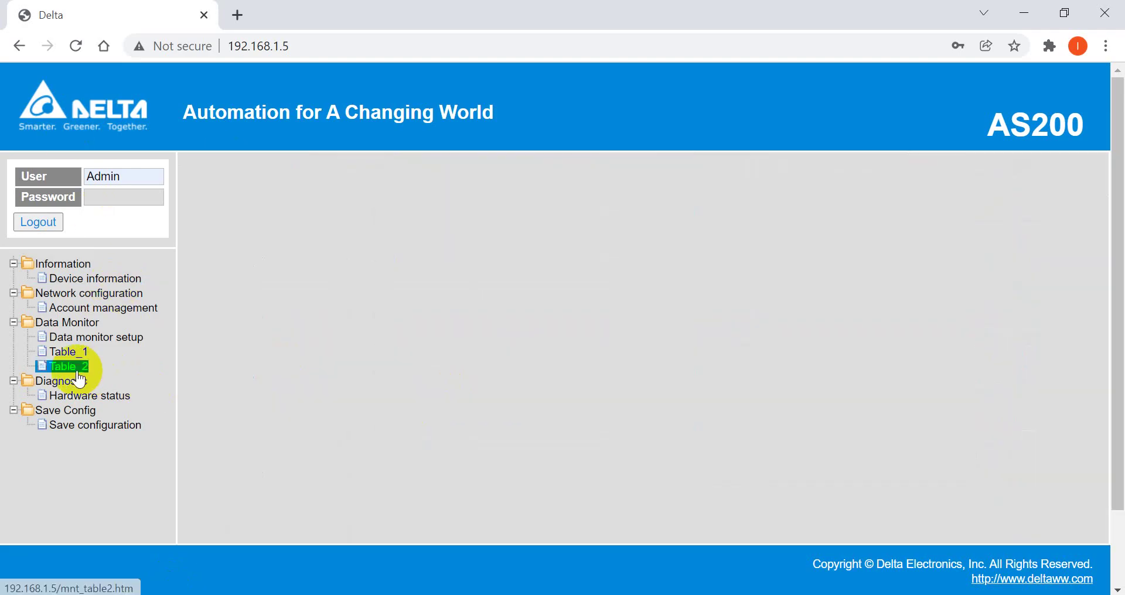
left_click(441, 248)
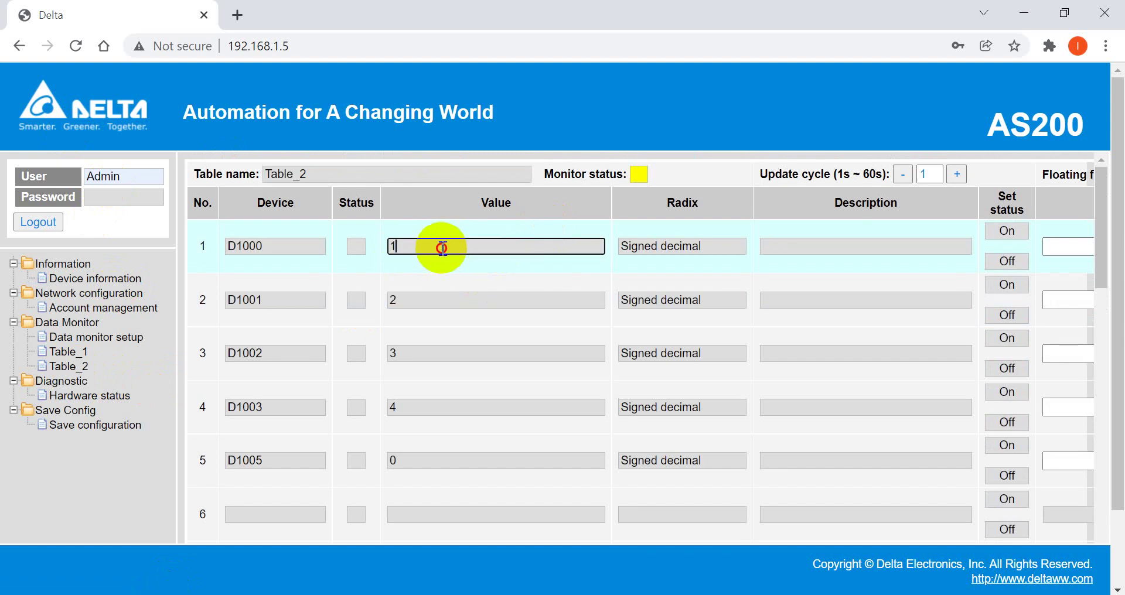
left_click(432, 299)
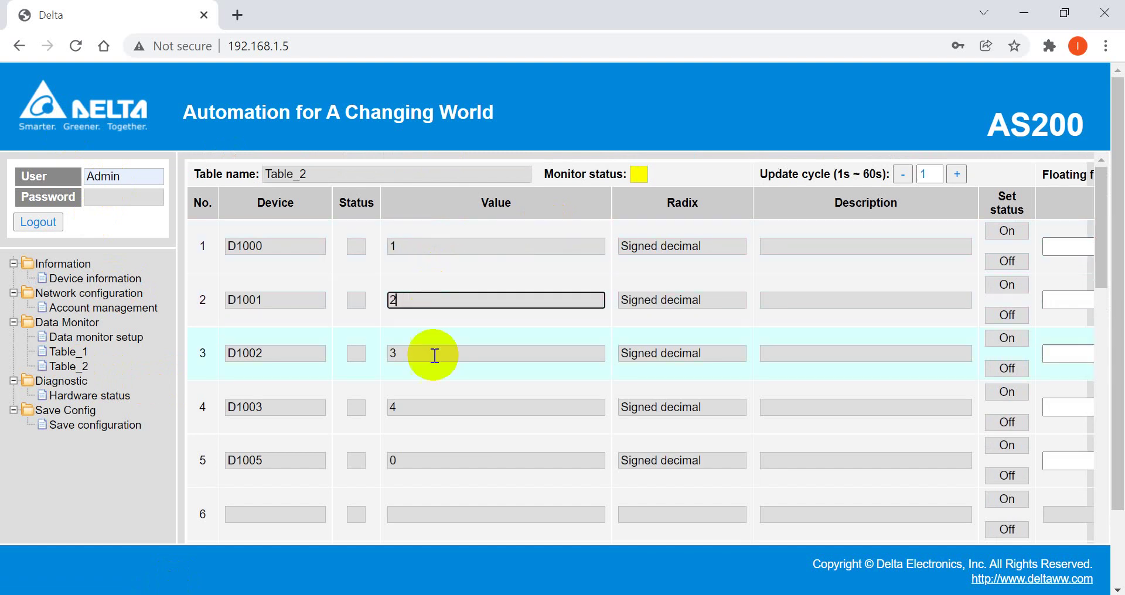
double_click(280, 456)
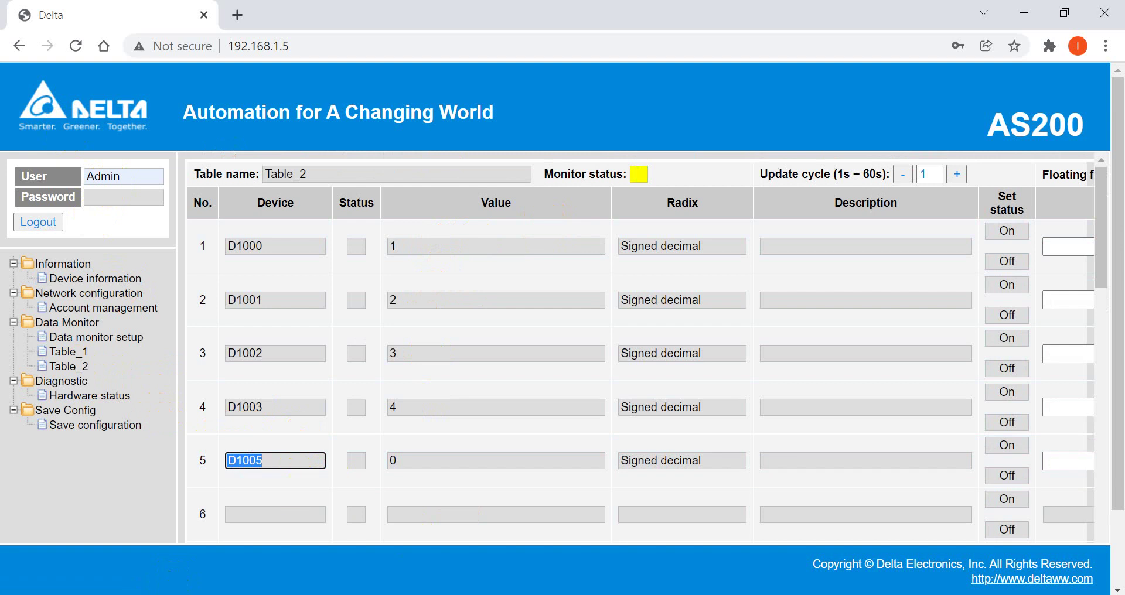
key("alt+Tab")
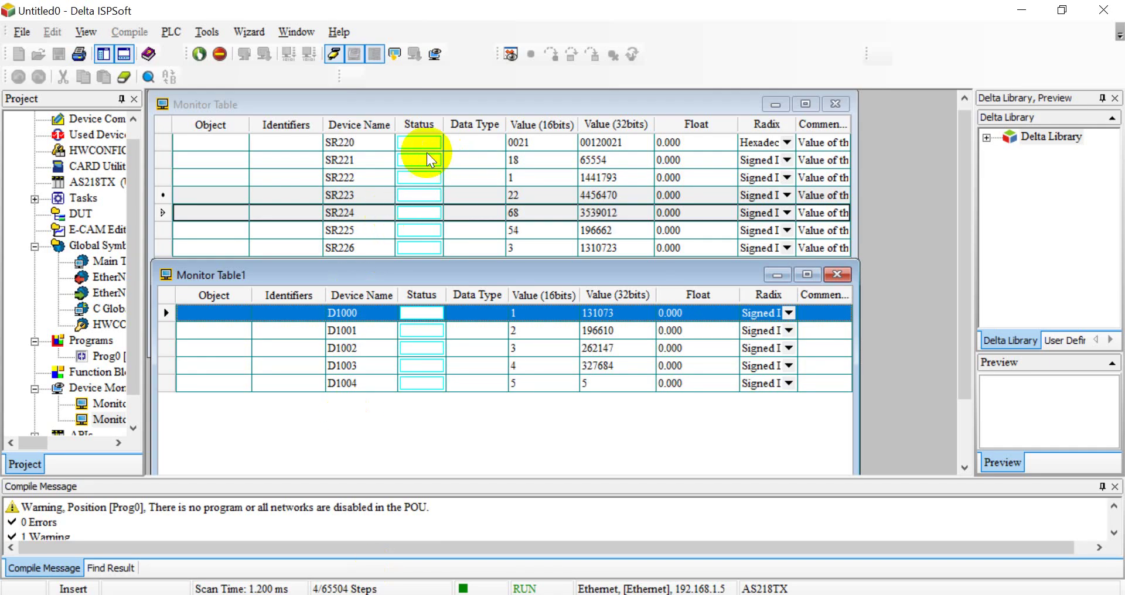
- Bring ISPSoft's SR220–SR226 monitor table forward and select the SR225 row
left_click(377, 148)
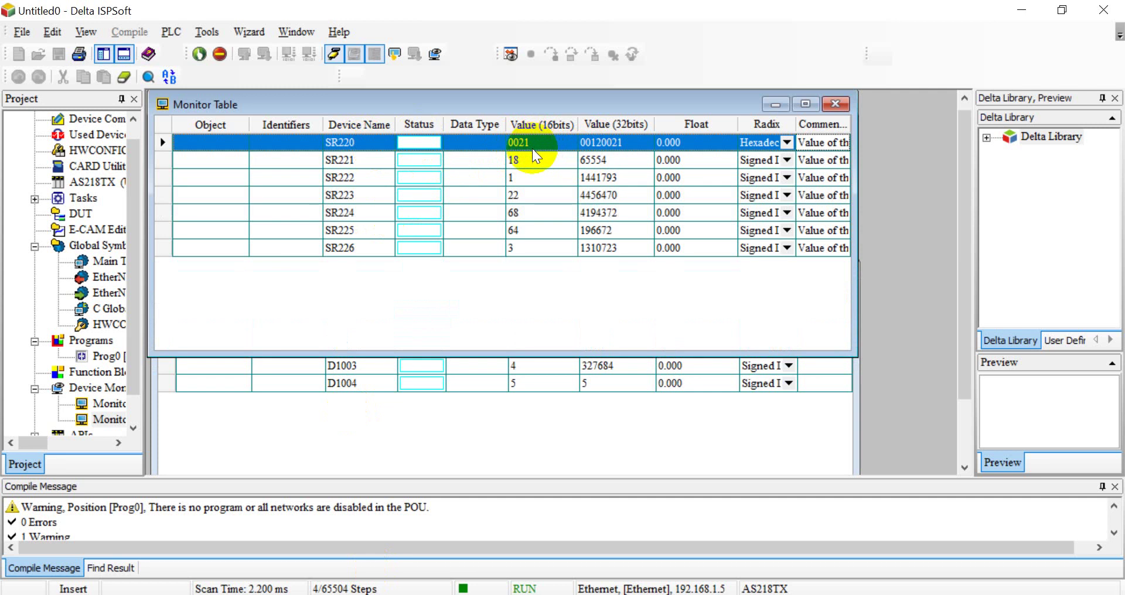
left_click(526, 231)
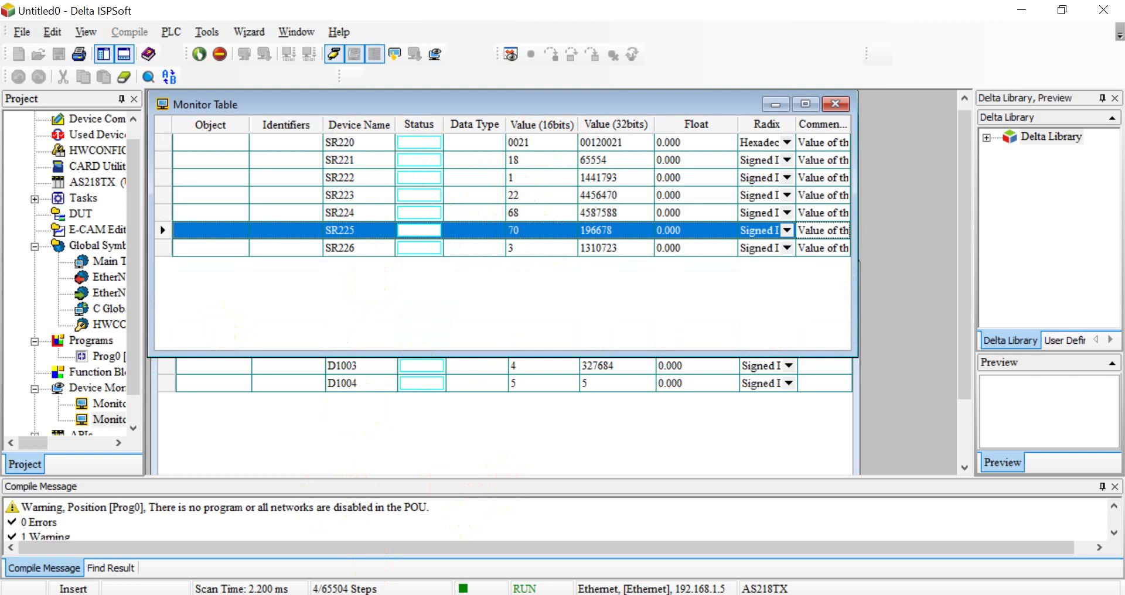
- In the web interface, view live Table_1 and inspect SR220's value 33 and radix
key("alt+Tab")
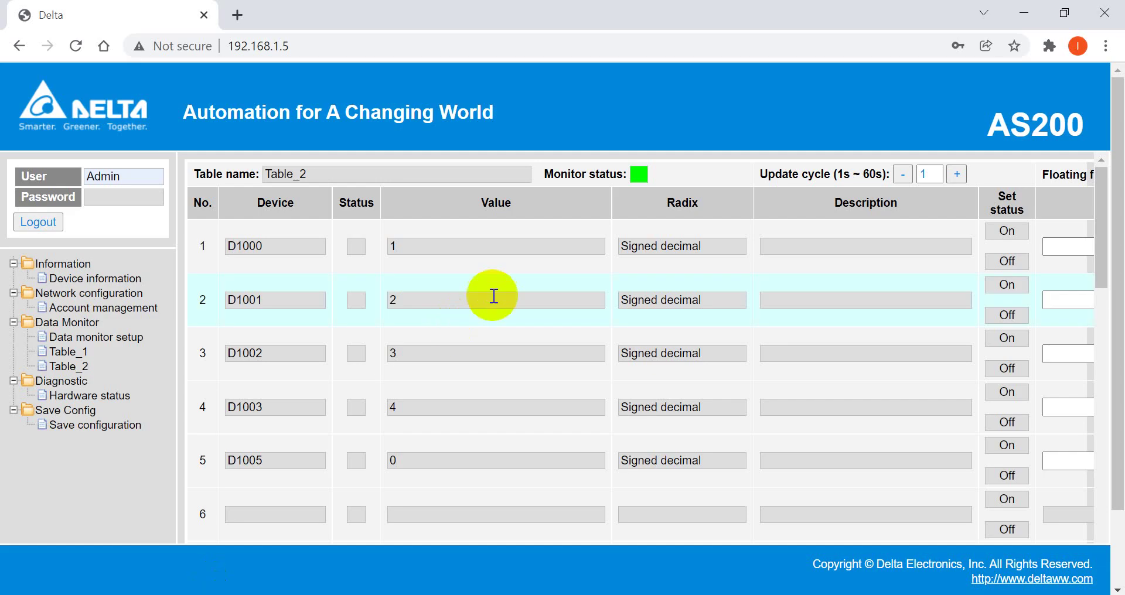
left_click(69, 351)
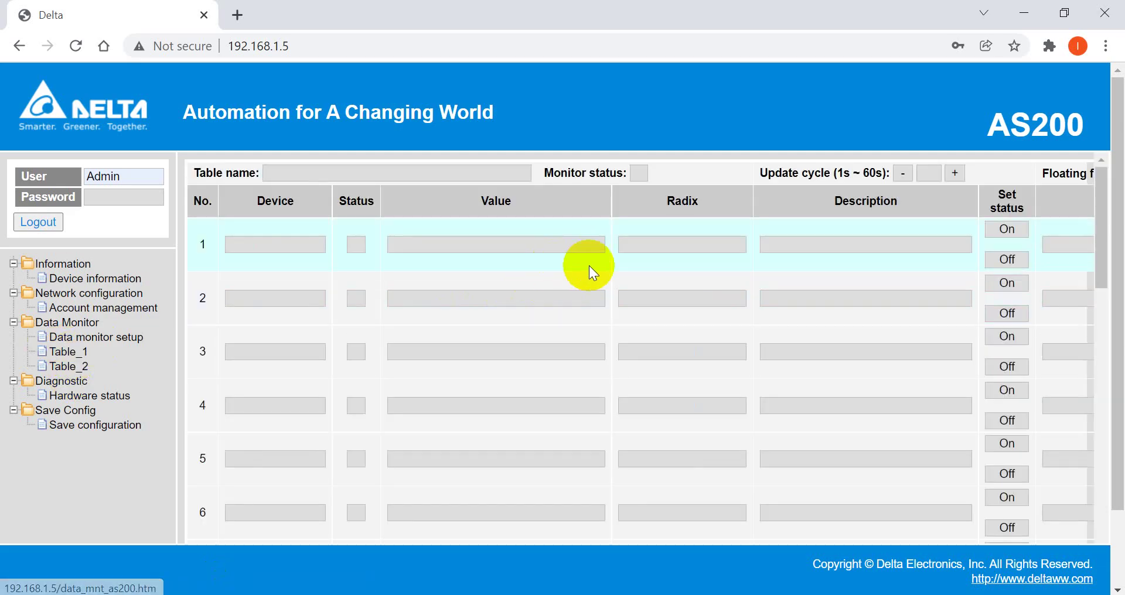
left_click_drag(477, 249, 367, 244)
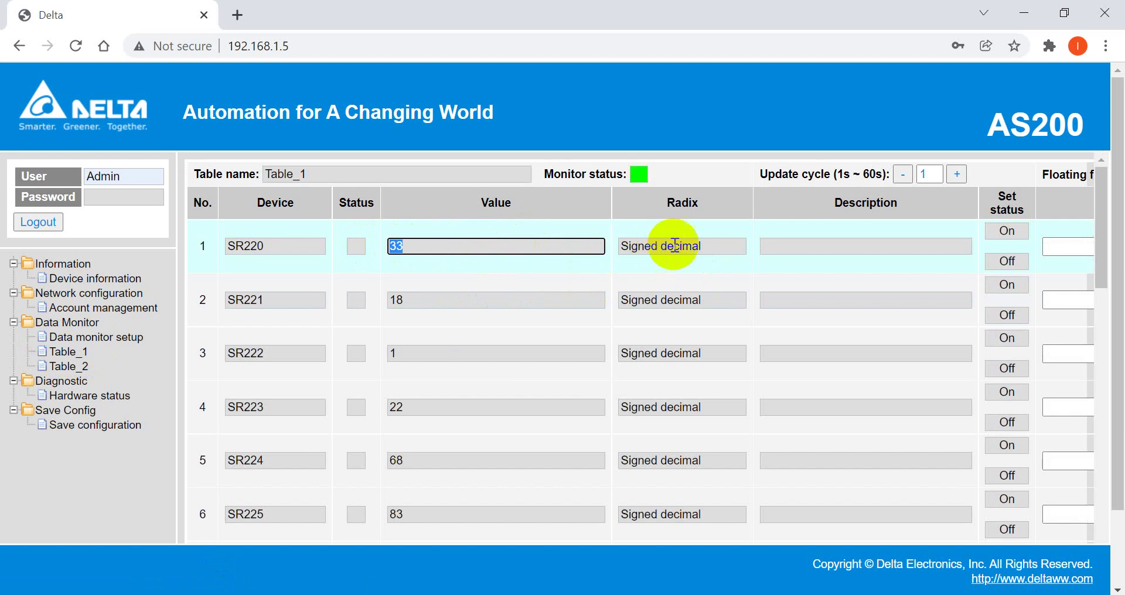
left_click(722, 246)
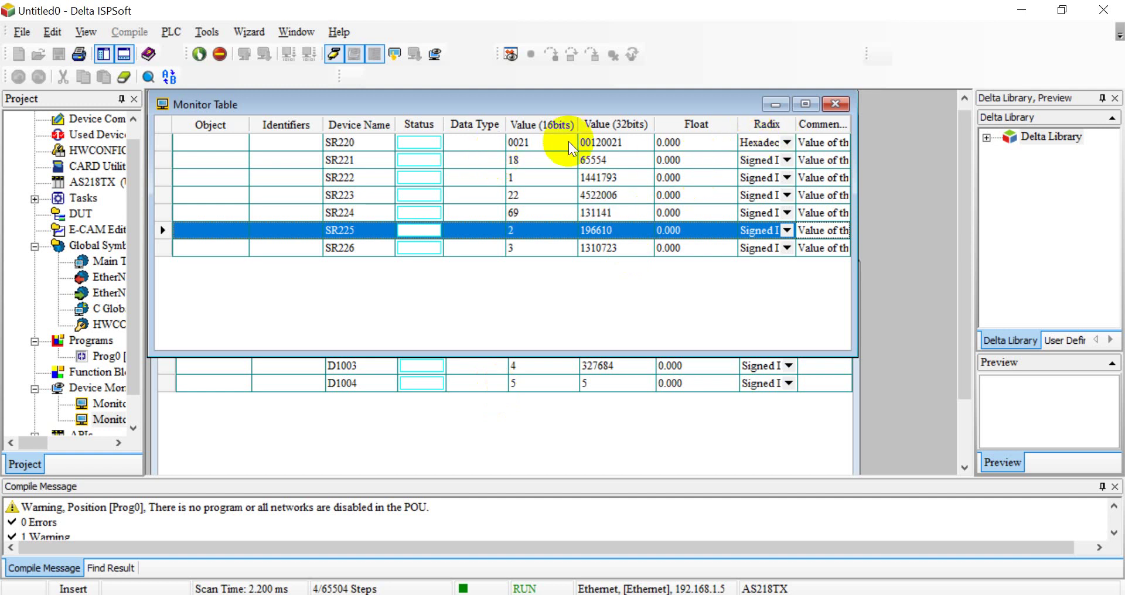
- Set SR220's radix to Signed Decimal in ISPSoft, then compare SR225 with web Table_1
left_click(533, 143)
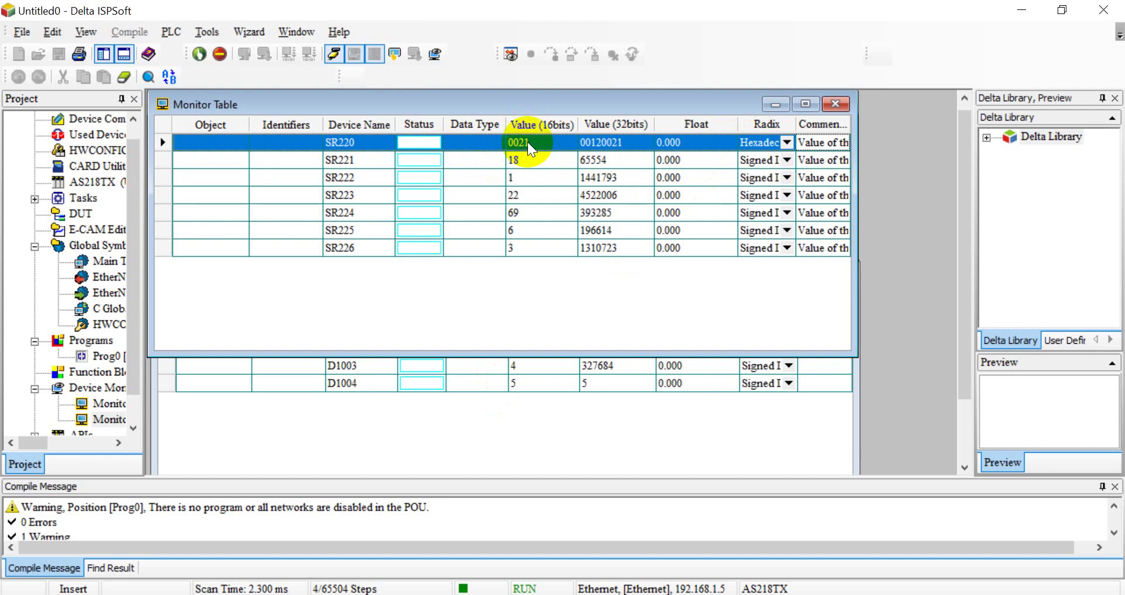
left_click(785, 143)
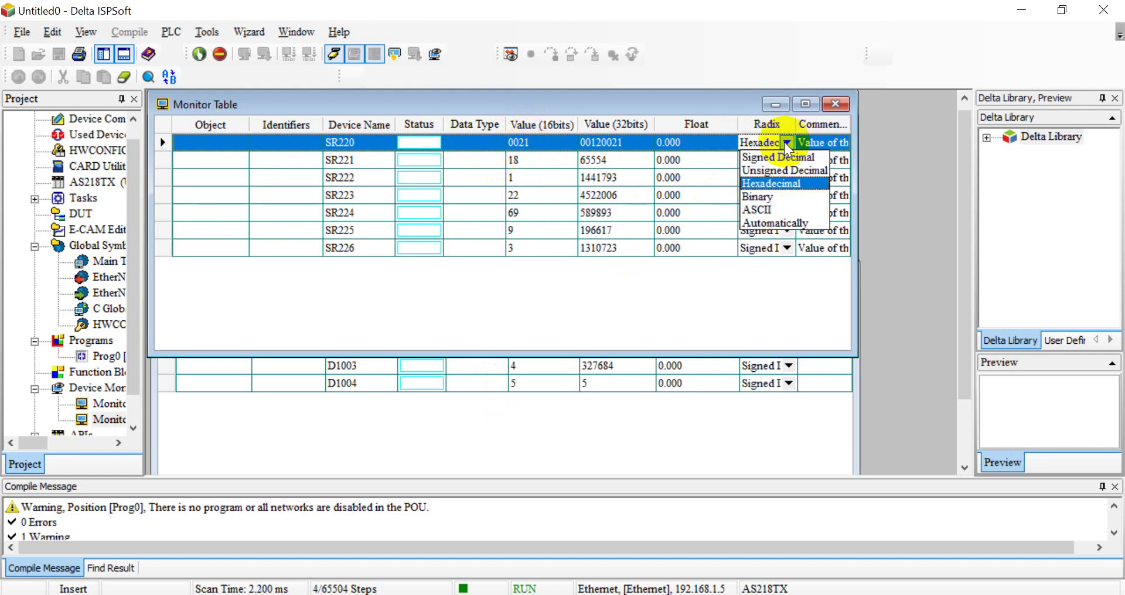
left_click(757, 159)
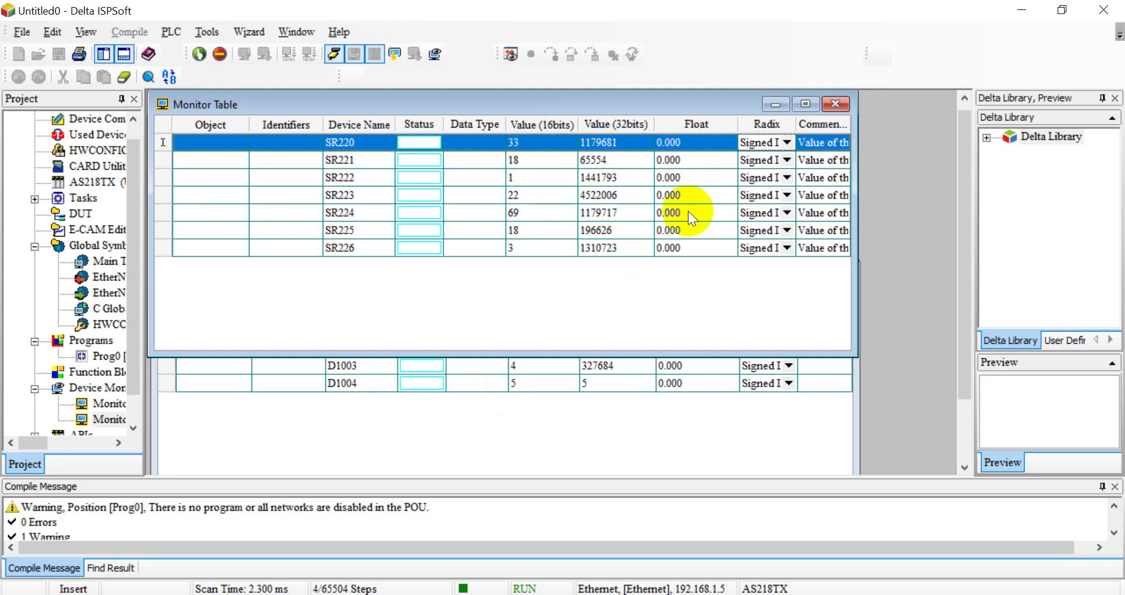
left_click(384, 226)
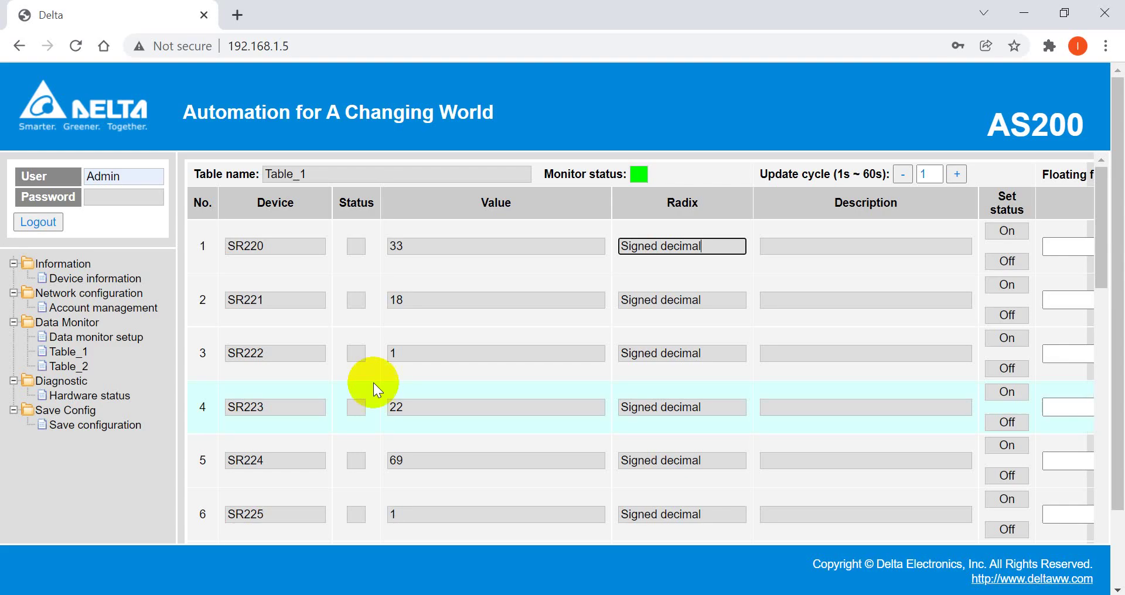
left_click(461, 512)
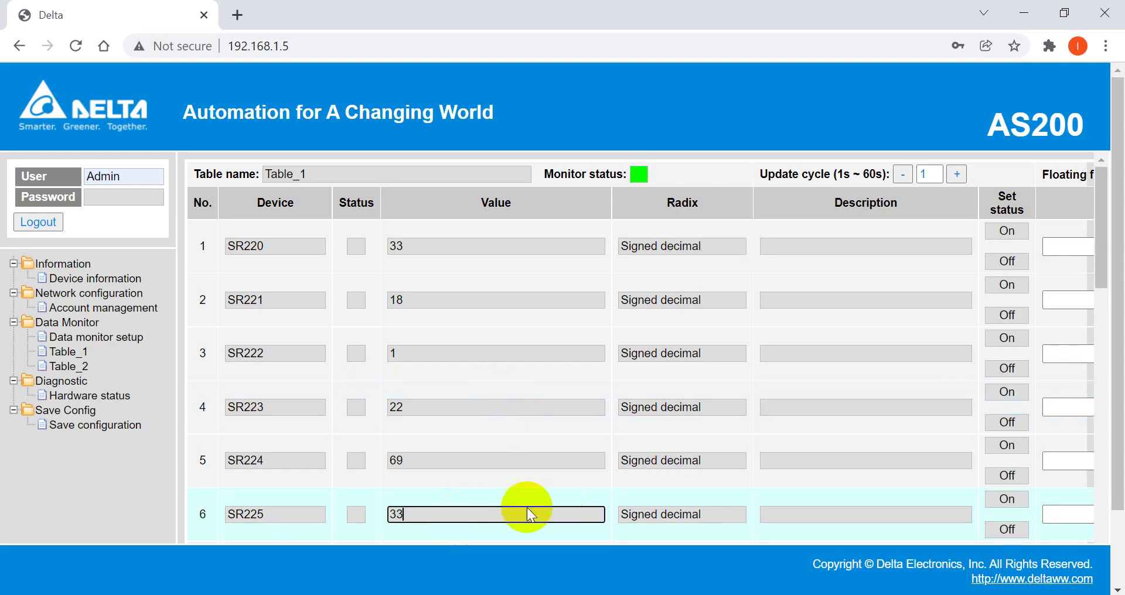